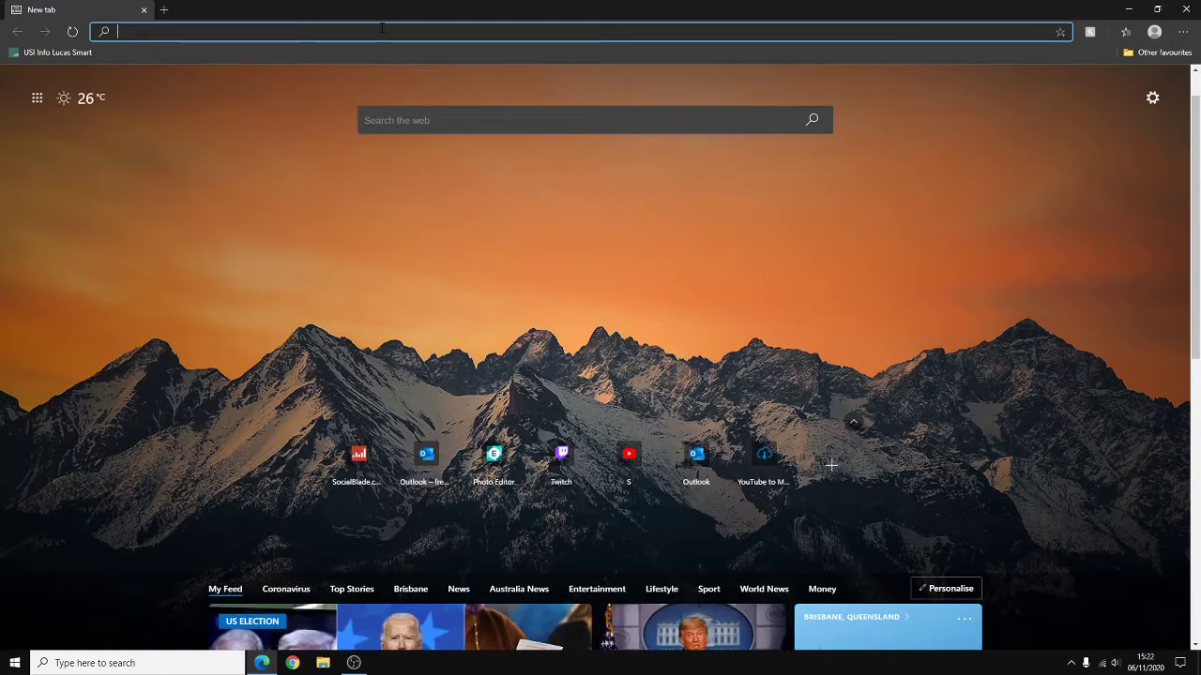
- Open the Pixlr E start page at pixlr.com/e/ and look through its saved projects
text(pixlr.com/e/)
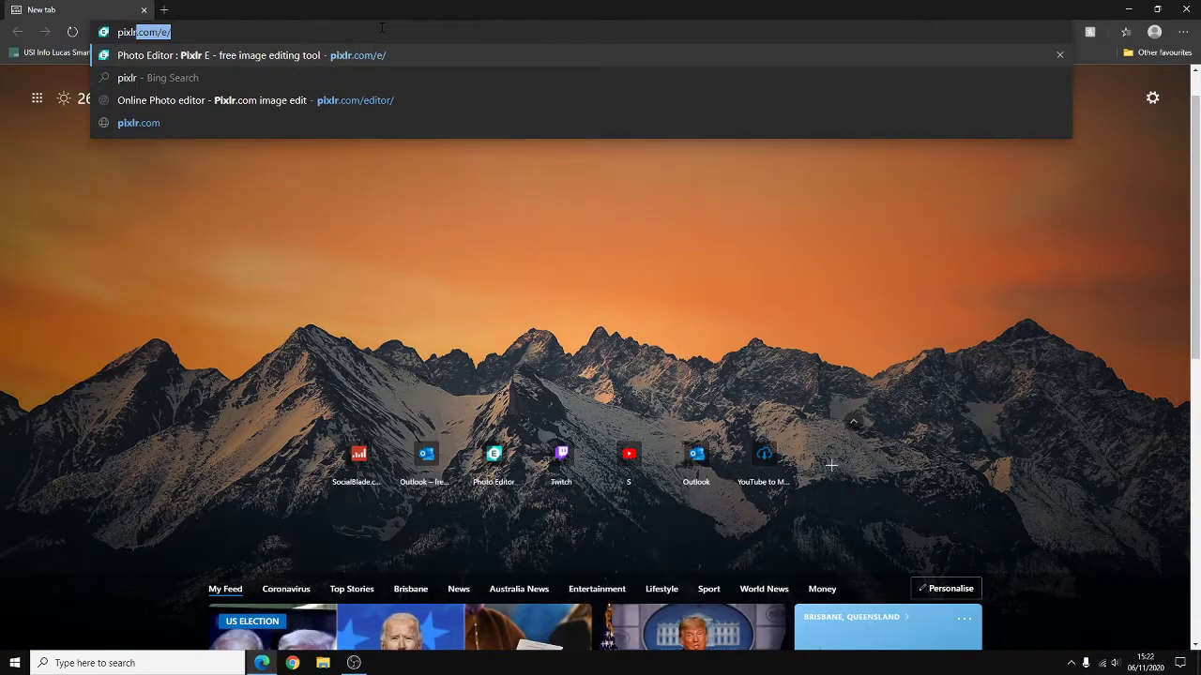
key(Return)
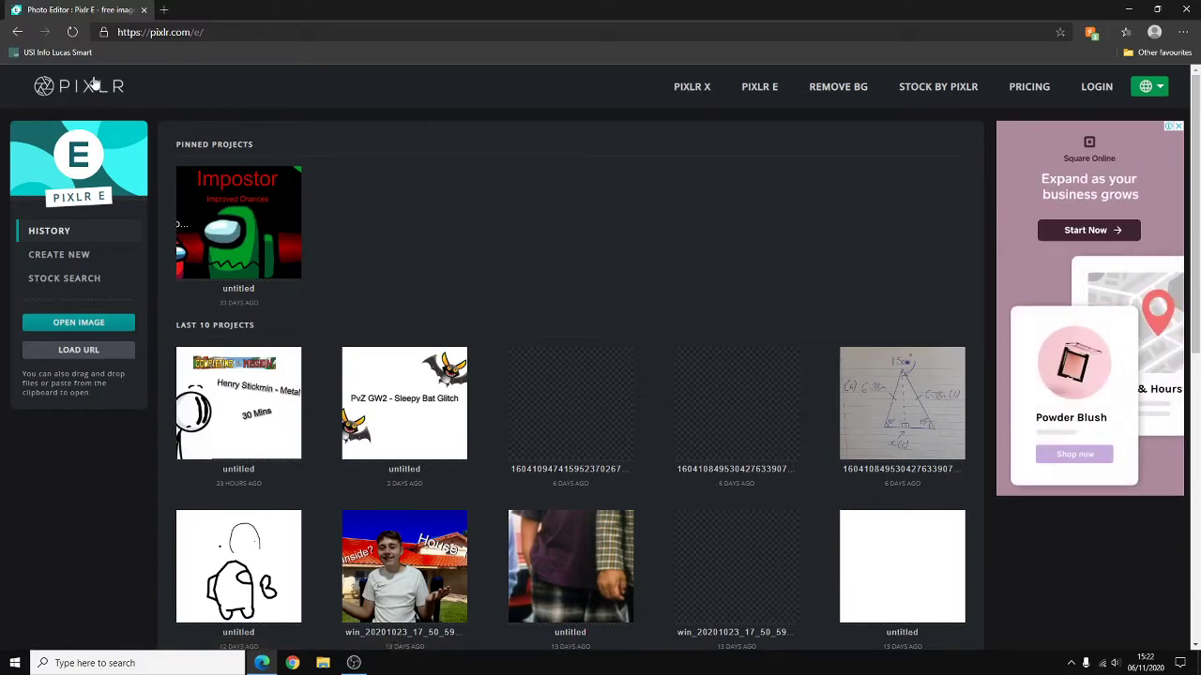
scroll(624, 167, down, 6)
scroll(952, 122, up, 6)
click(163, 10)
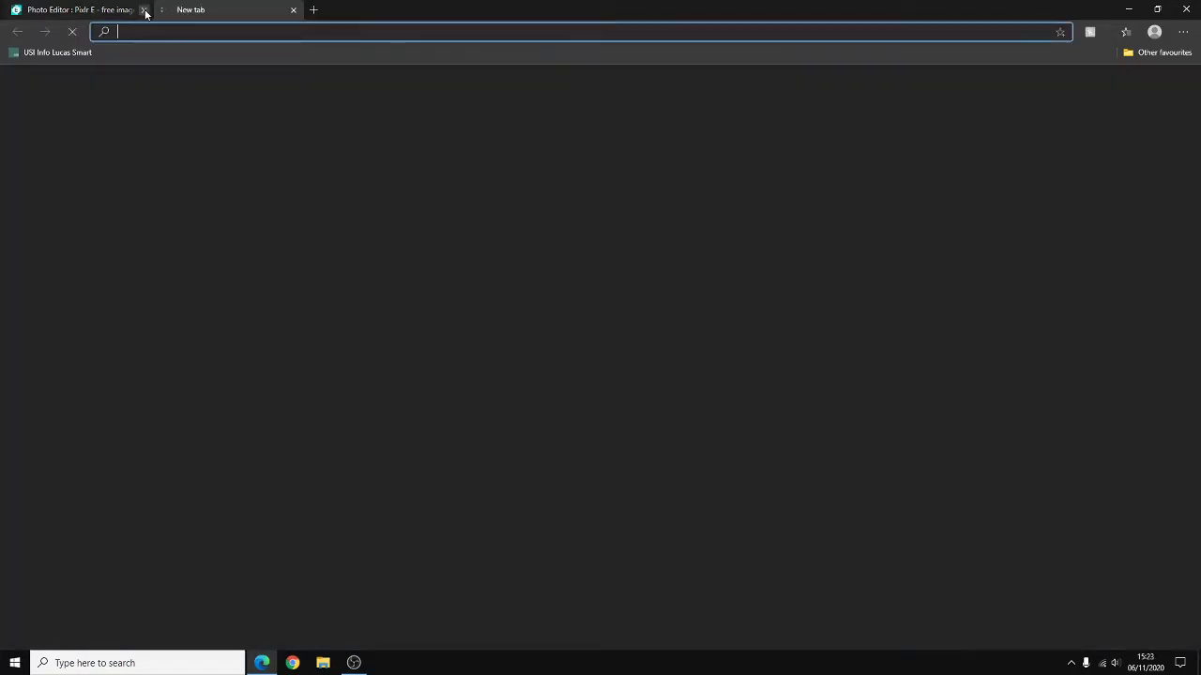
click(143, 9)
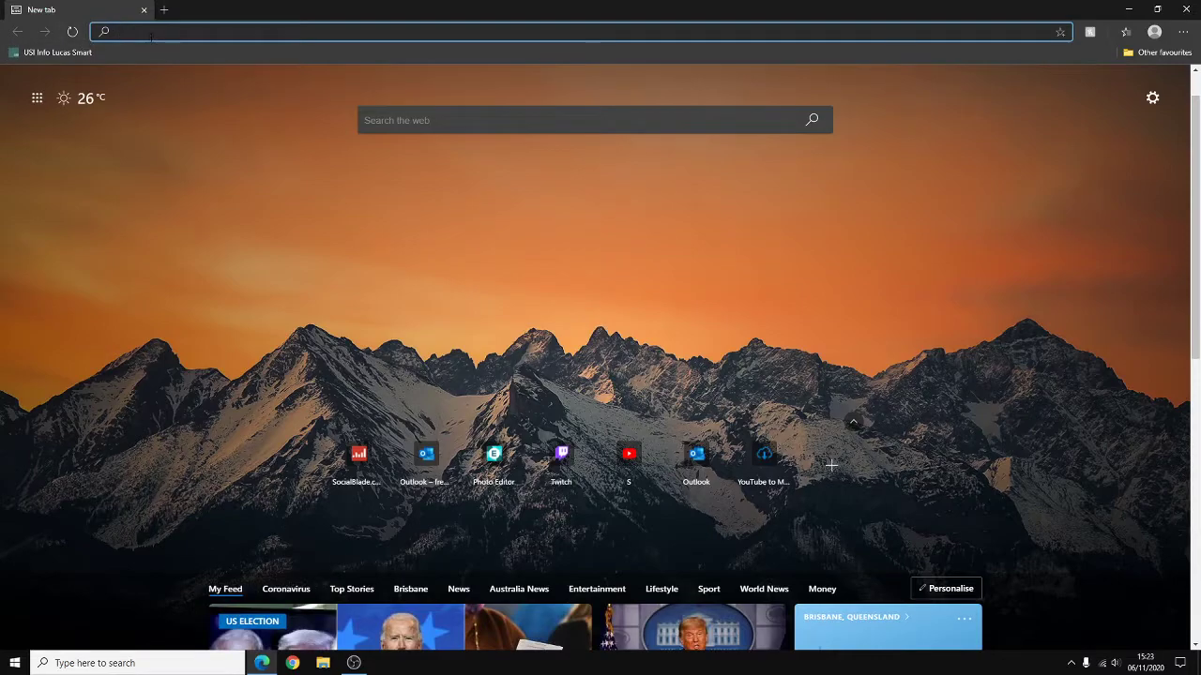
text(pixlr)
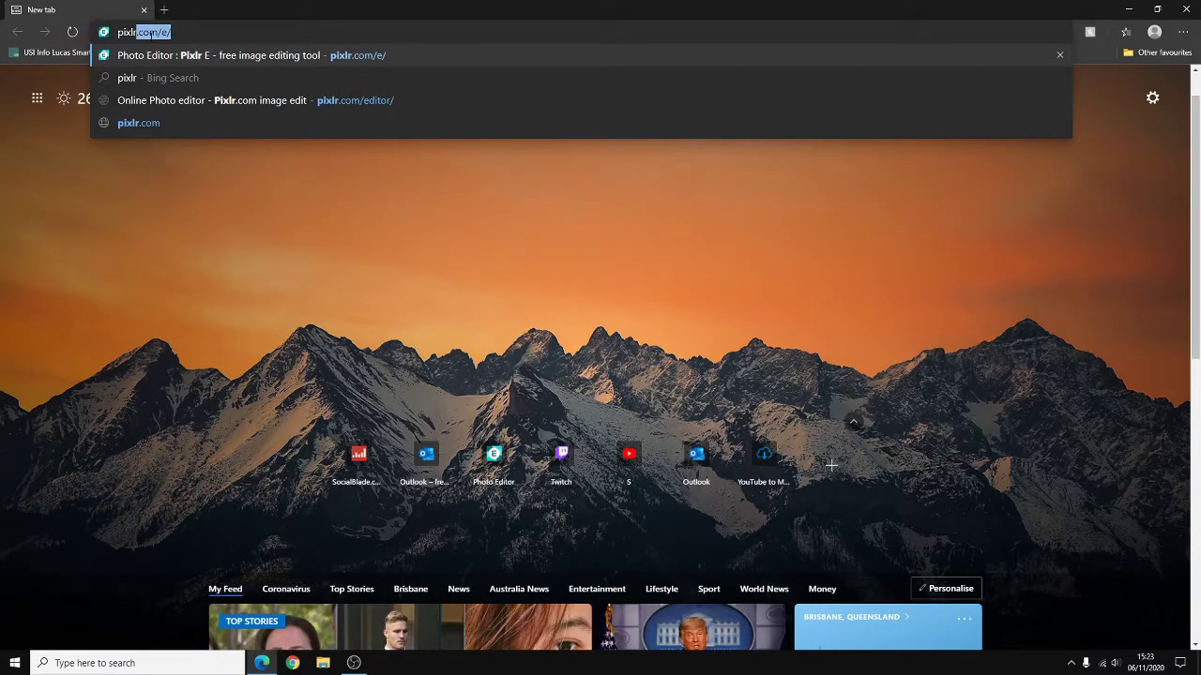
text(.com)
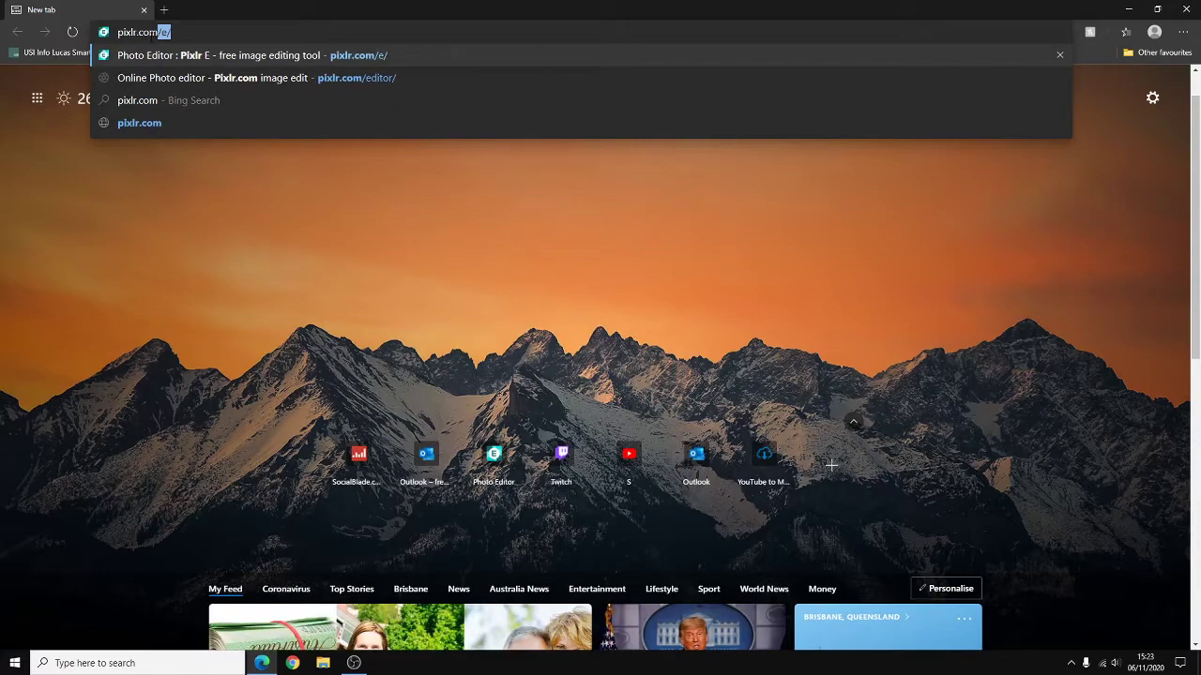
key(Return)
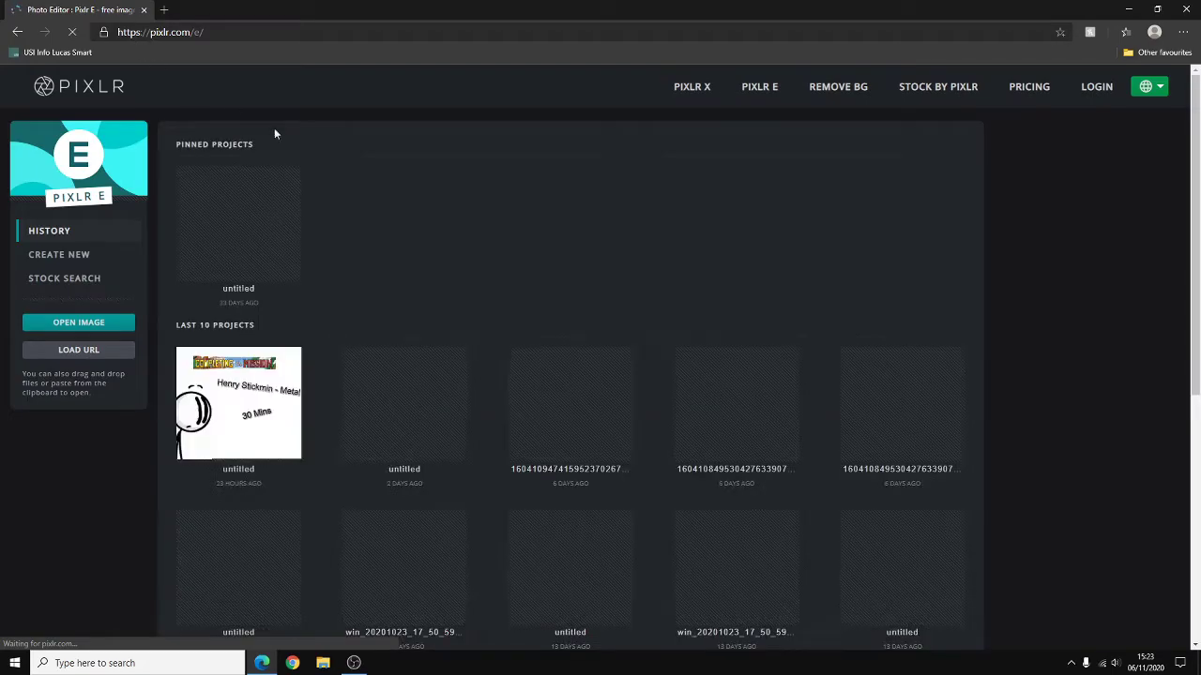
click(164, 11)
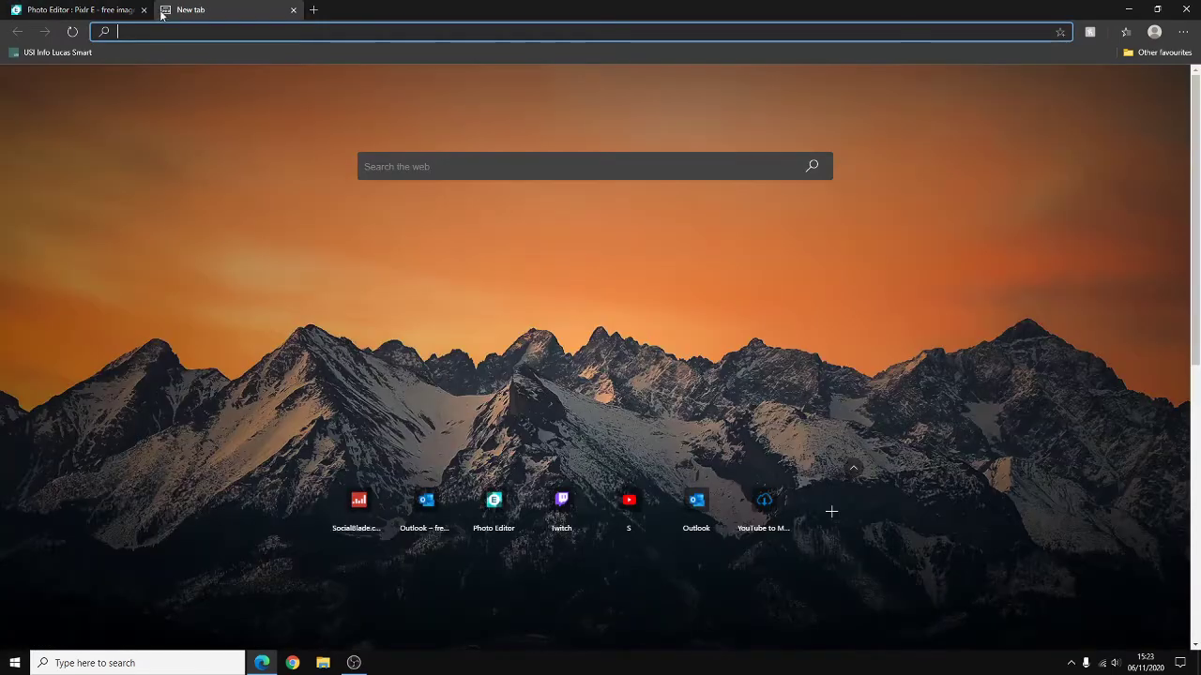
click(143, 9)
- Launch Advanced Pixlr E from the Pixlr.com home page found with a web search for "pixlr"
text(pixlr)
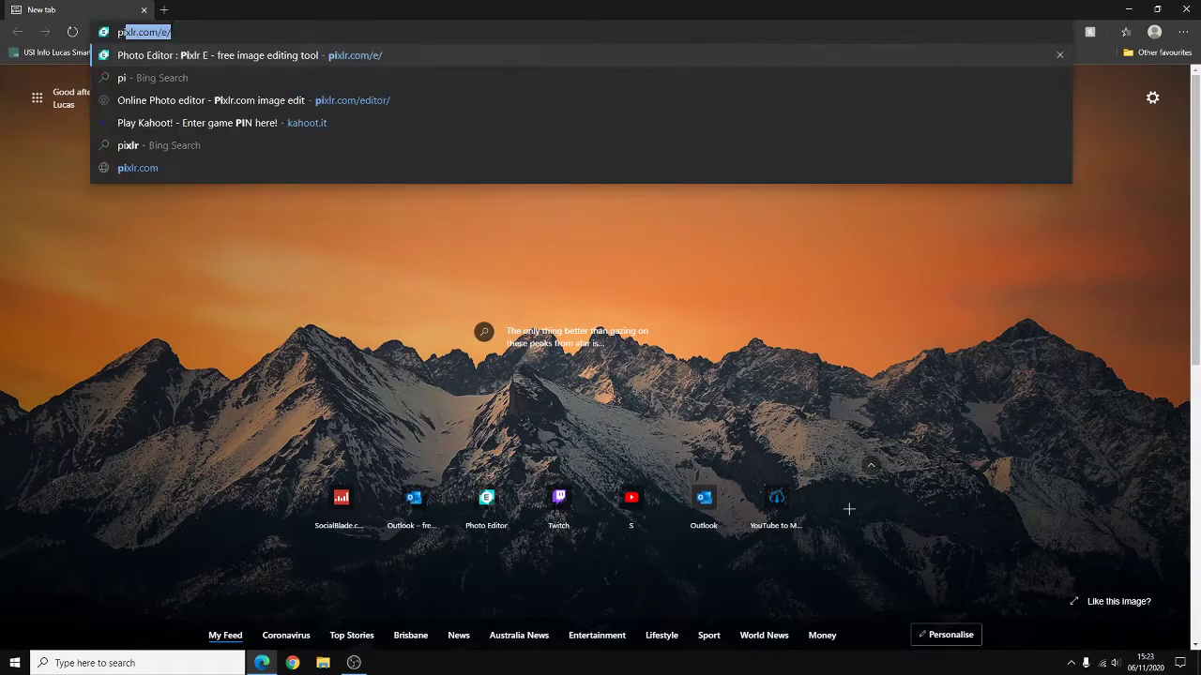
key(Return)
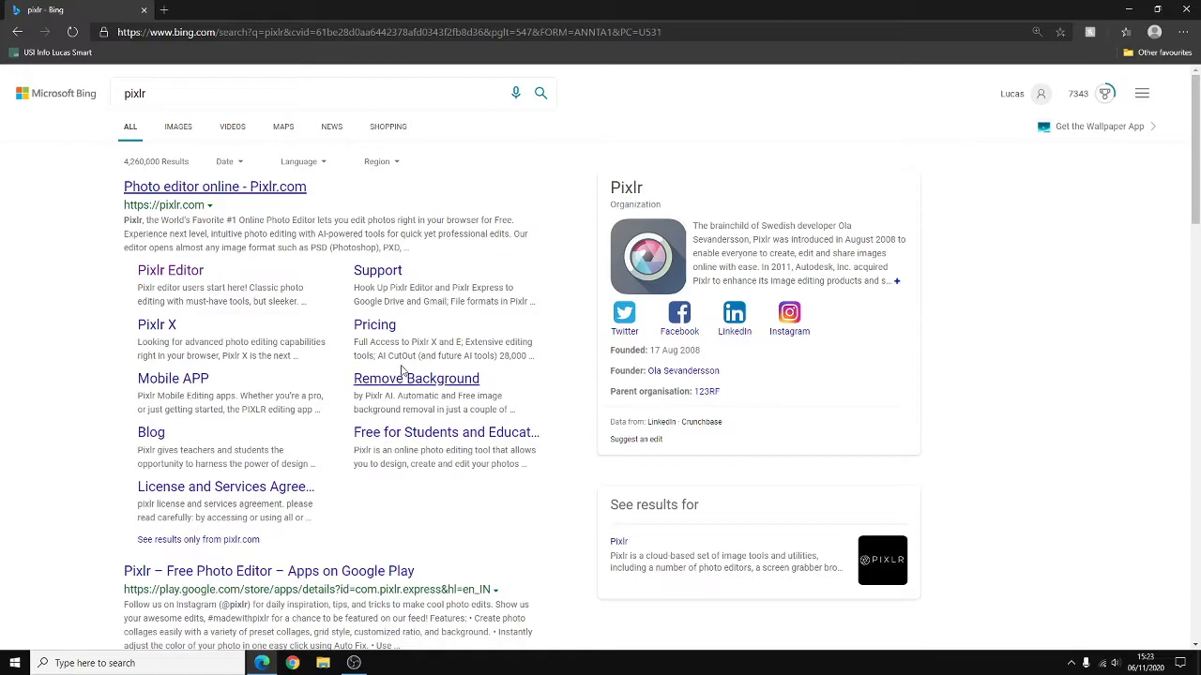
click(267, 187)
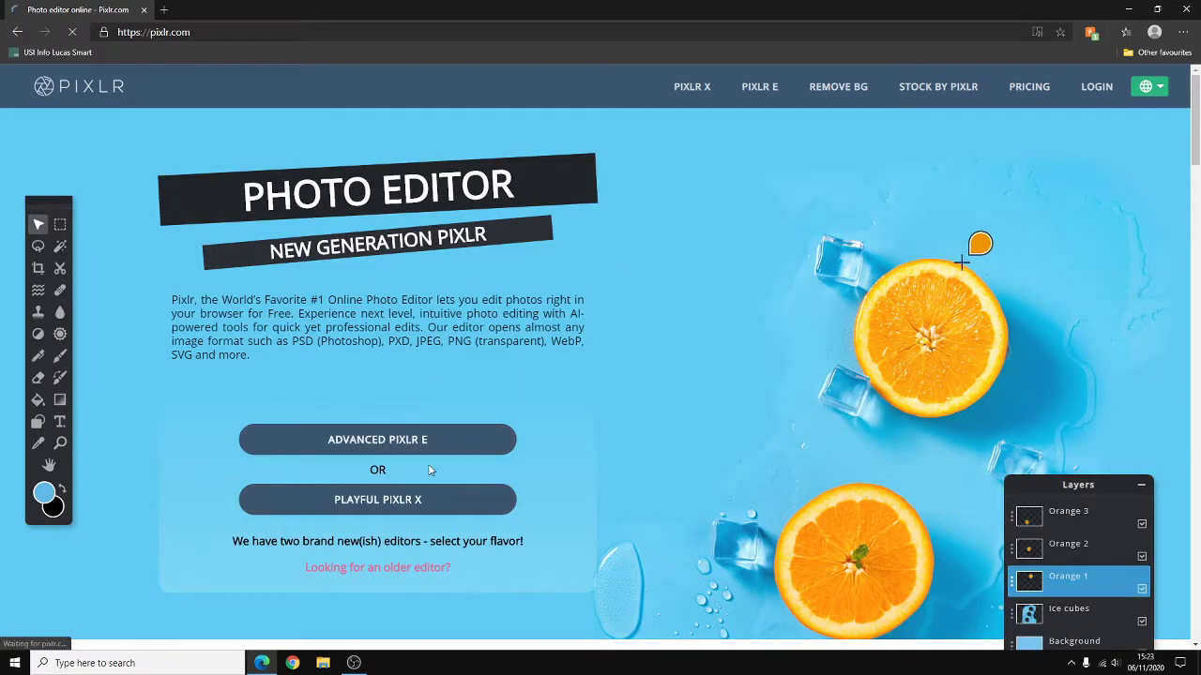
scroll(375, 441, down, 1)
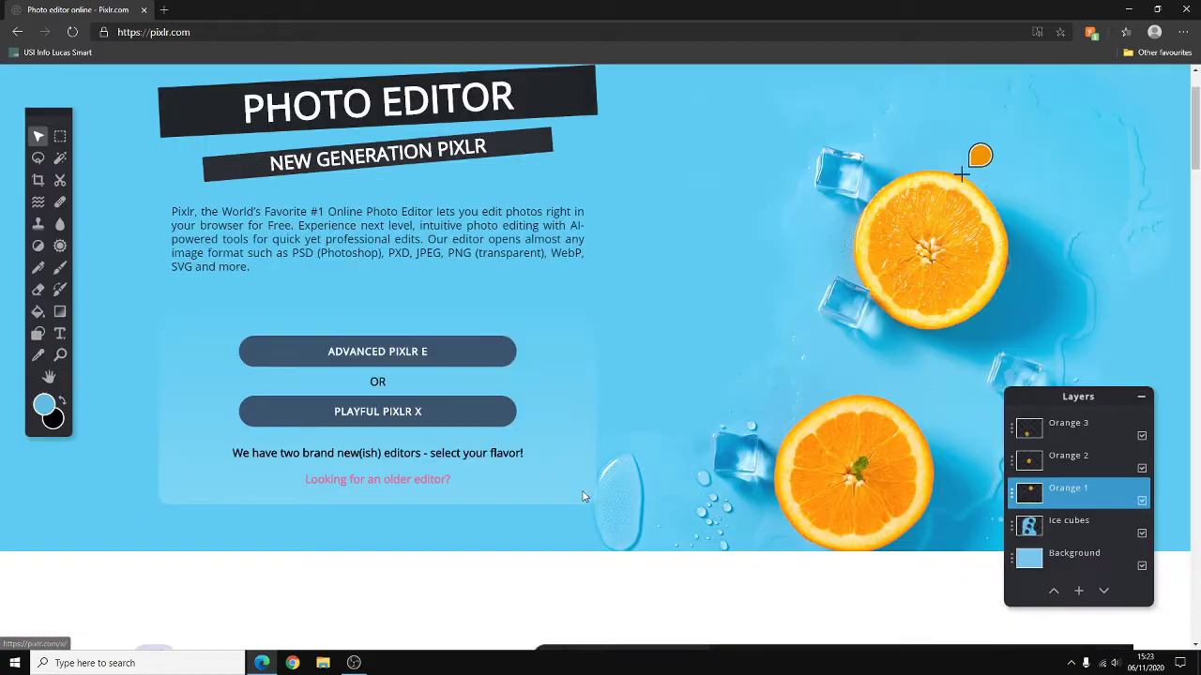
click(443, 352)
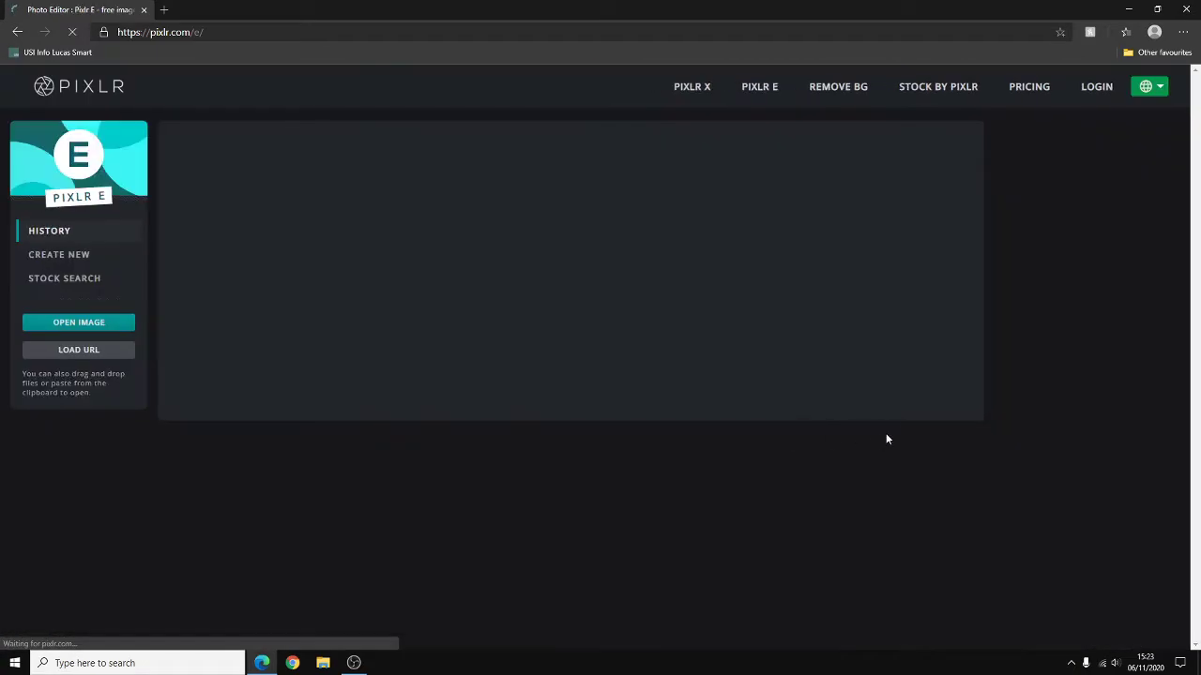
- Create a new Full HD 1920 x 1080 image named "Pixlr" without a background
scroll(844, 450, down, 6)
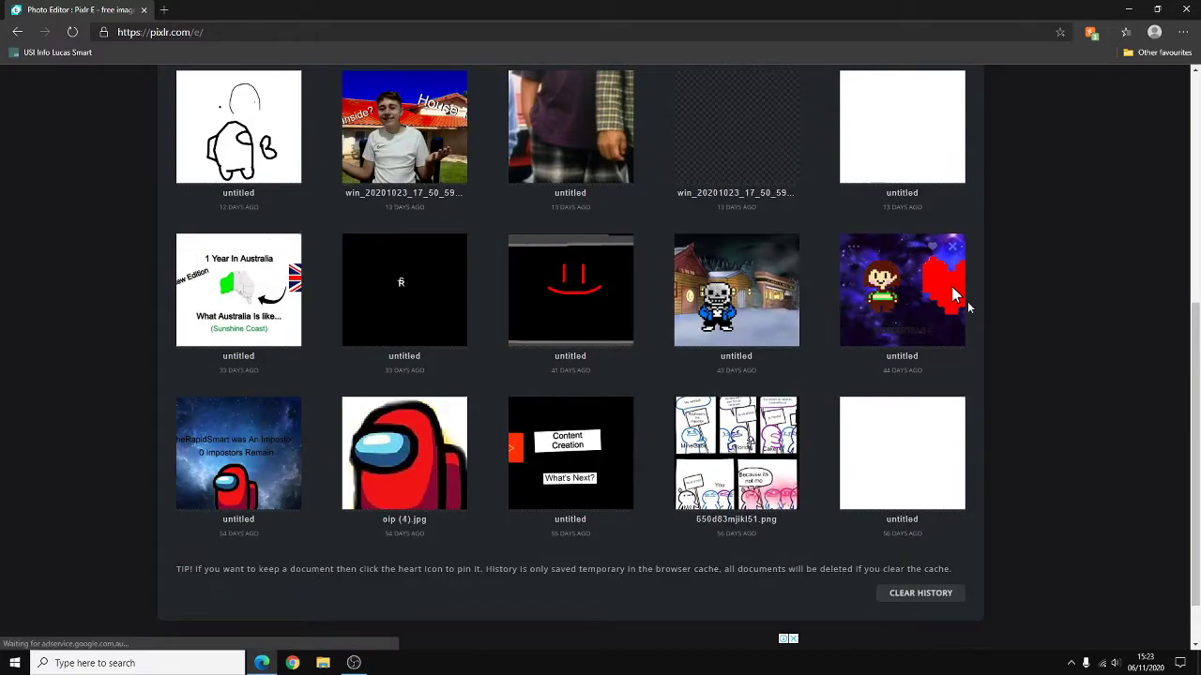
scroll(968, 301, up, 4)
scroll(968, 301, up, 1)
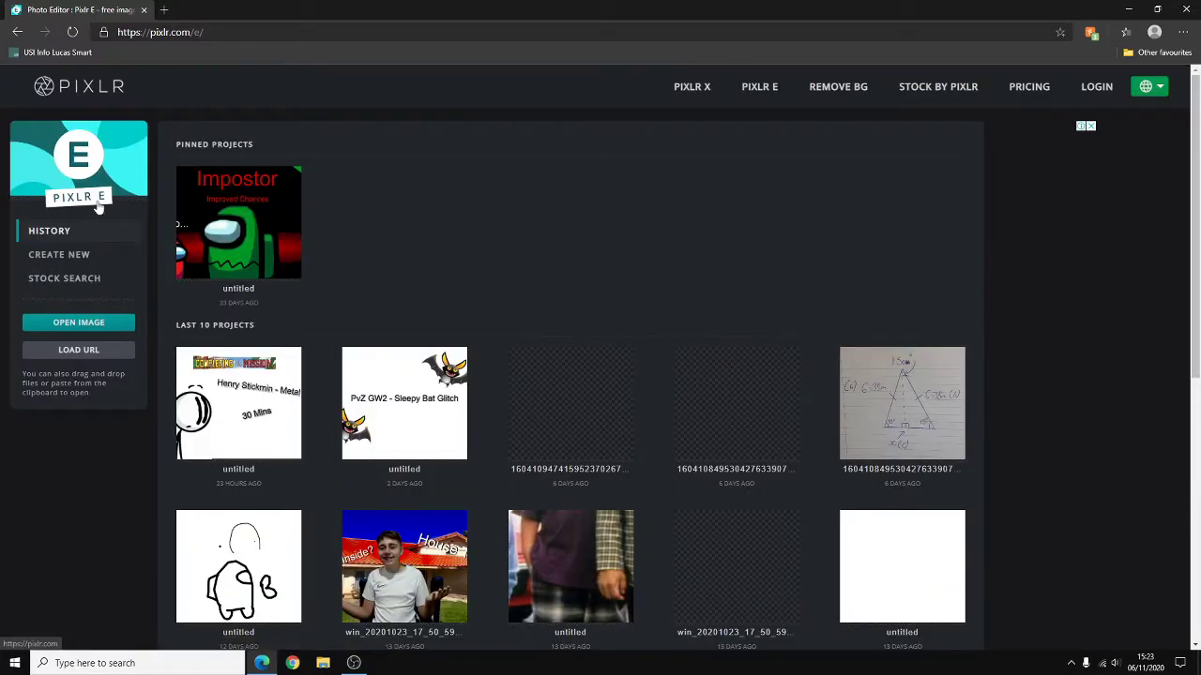
click(75, 259)
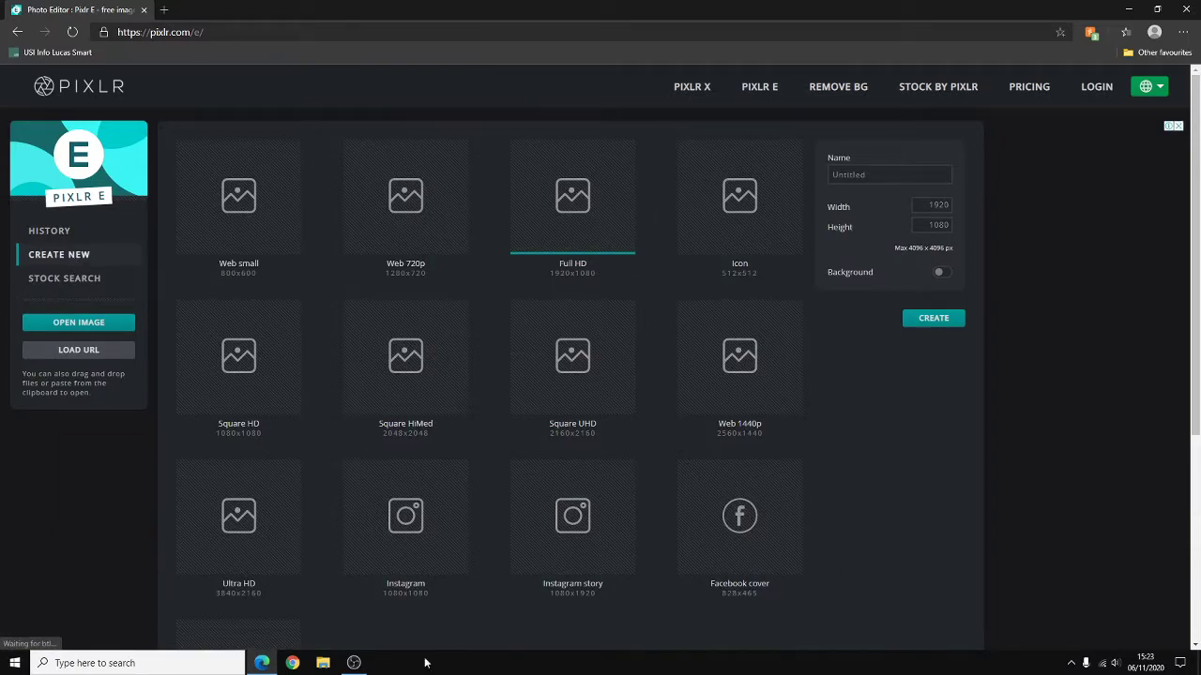
scroll(574, 612, down, 2)
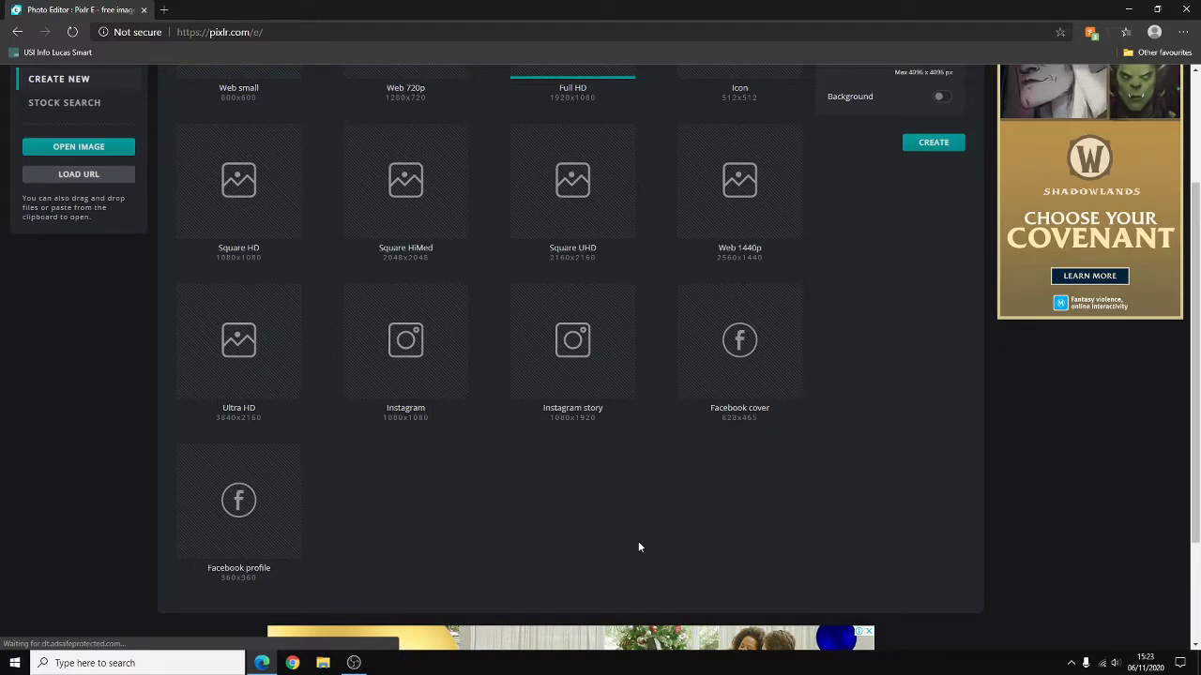
scroll(1126, 394, up, 2)
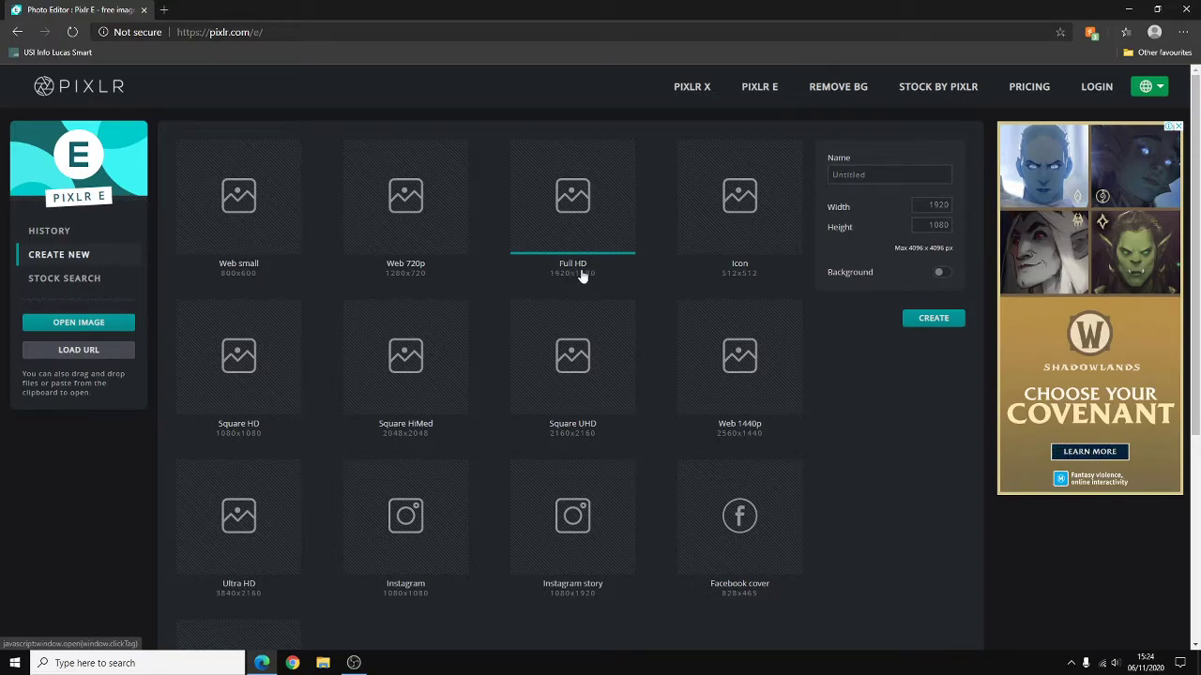
click(902, 176)
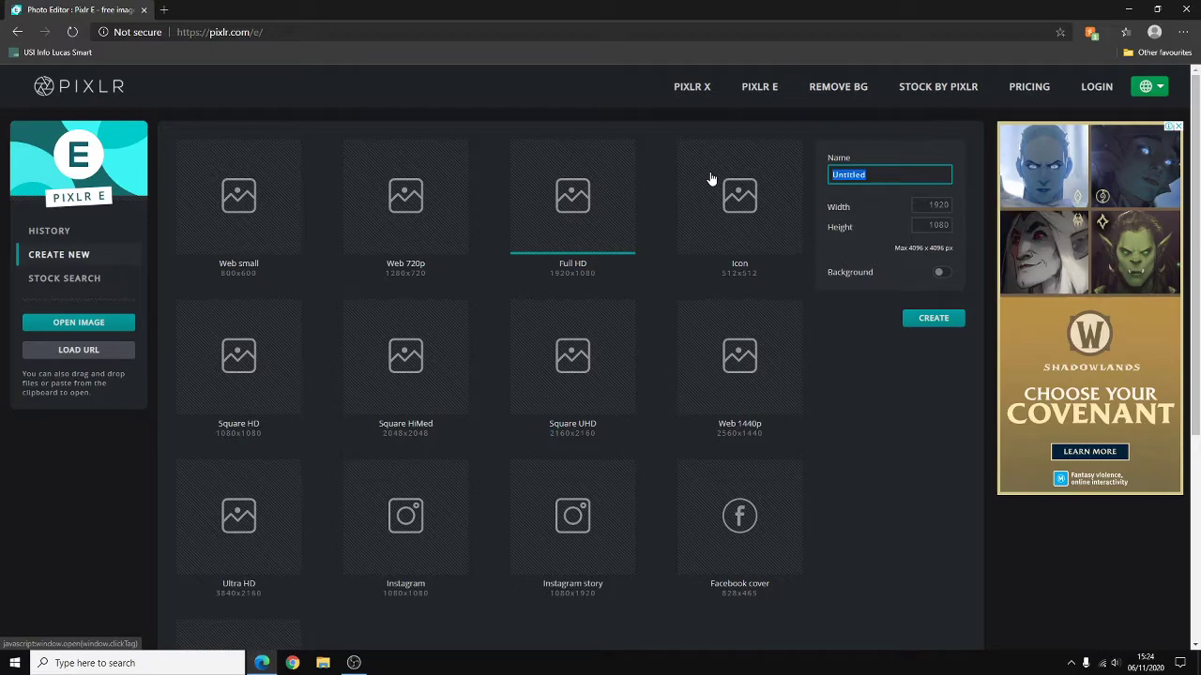
text(Pixlr)
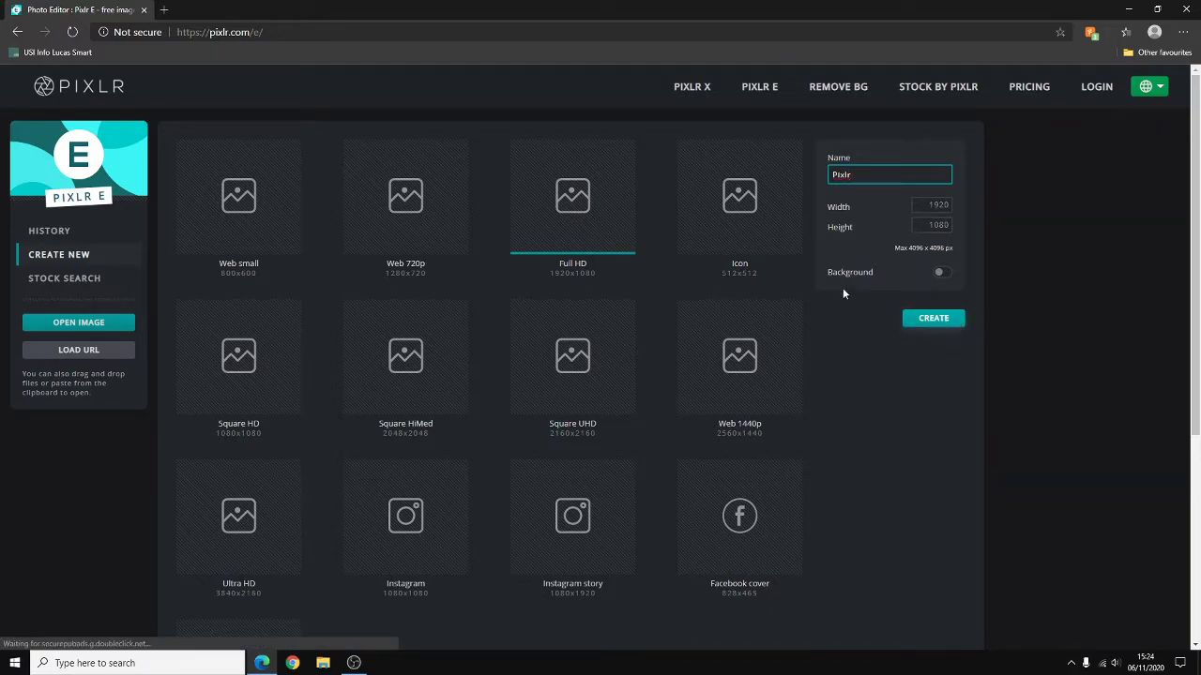
click(934, 320)
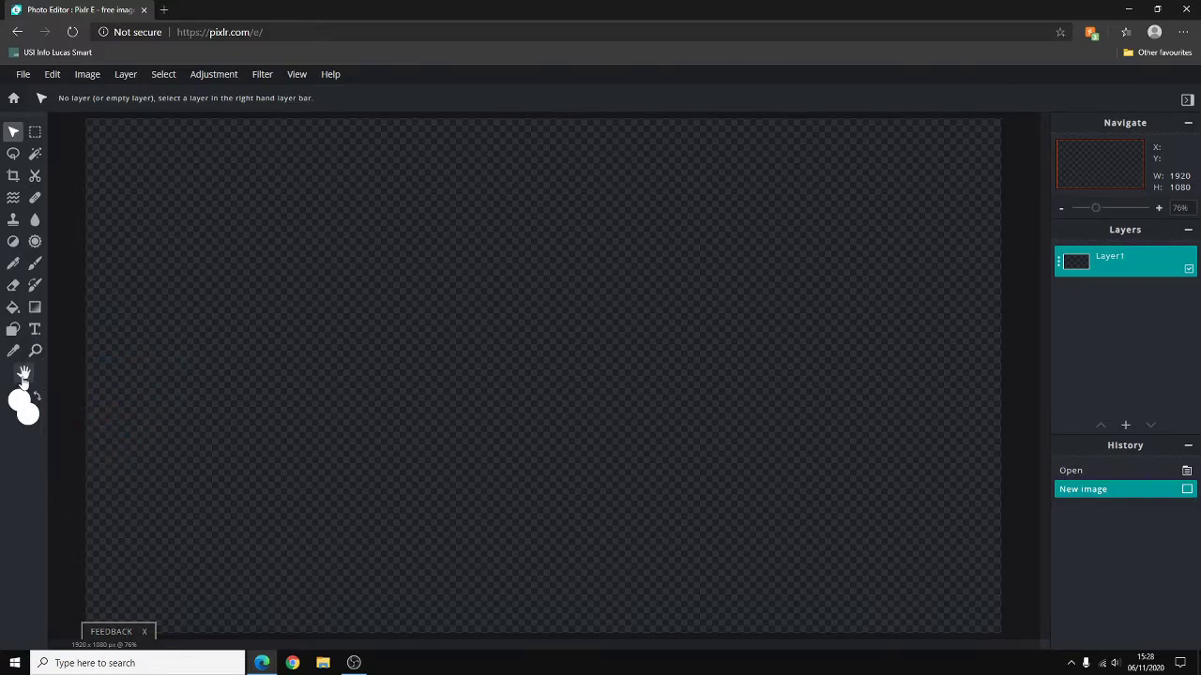
- Set the foreground colour to red #F50000 and draw a thin freehand loop with the Pen tool's Sketchy variant
click(22, 404)
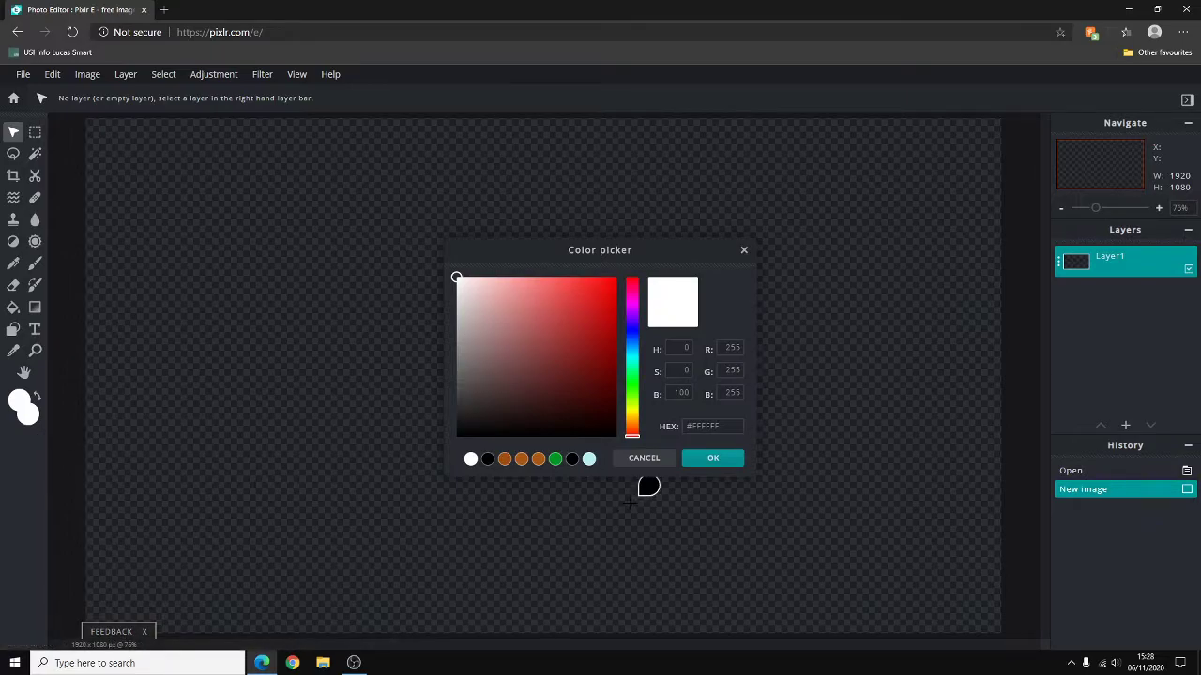
click(616, 283)
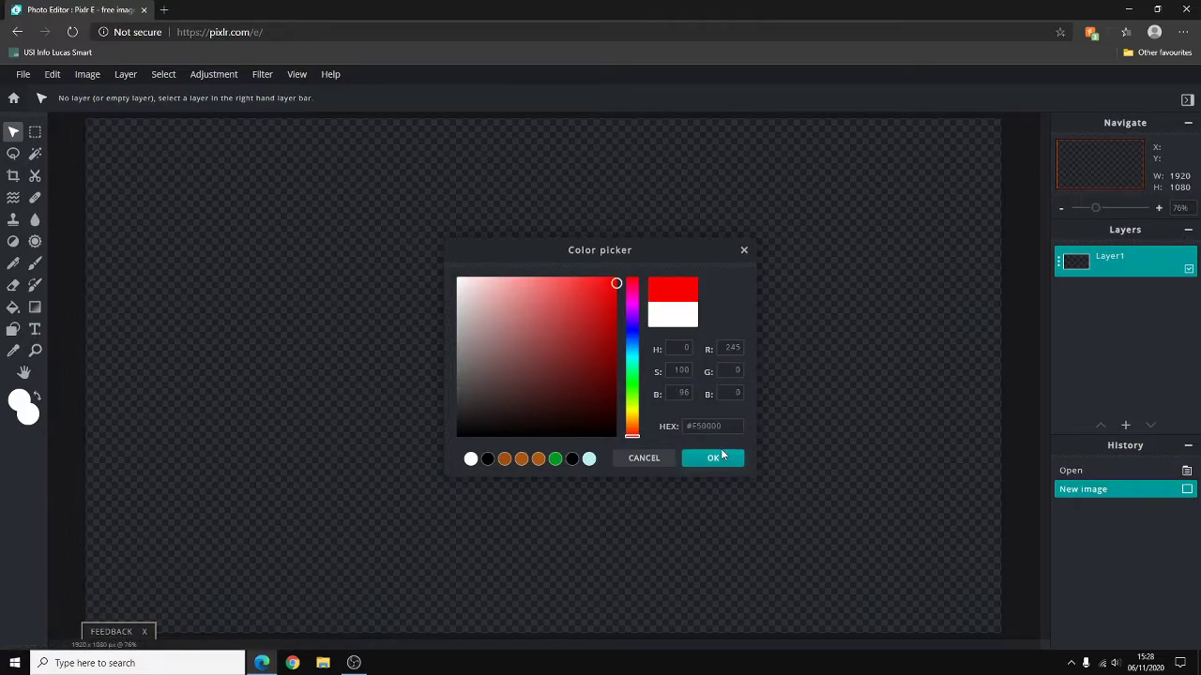
click(699, 460)
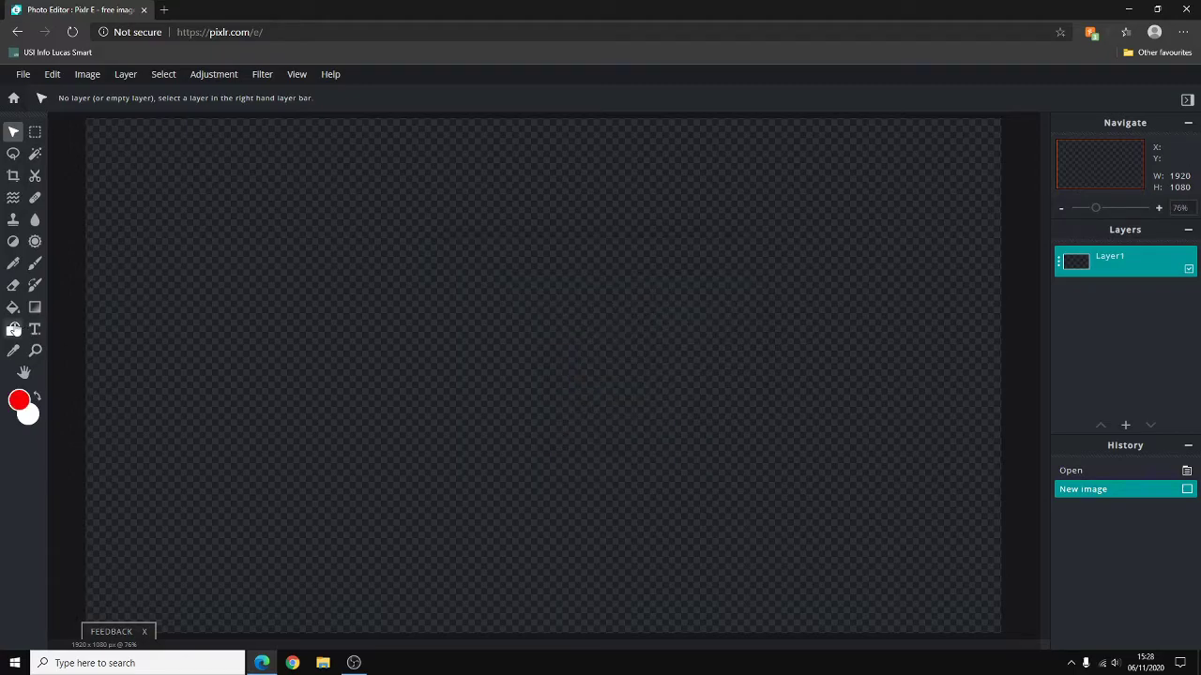
click(13, 263)
mouse_move(340, 268)
mouse_down()
mouse_move(585, 297)
mouse_move(329, 366)
mouse_move(277, 282)
mouse_up()
- Set the pen size to 10 and draw several large overlapping red loops across the canvas
click(218, 97)
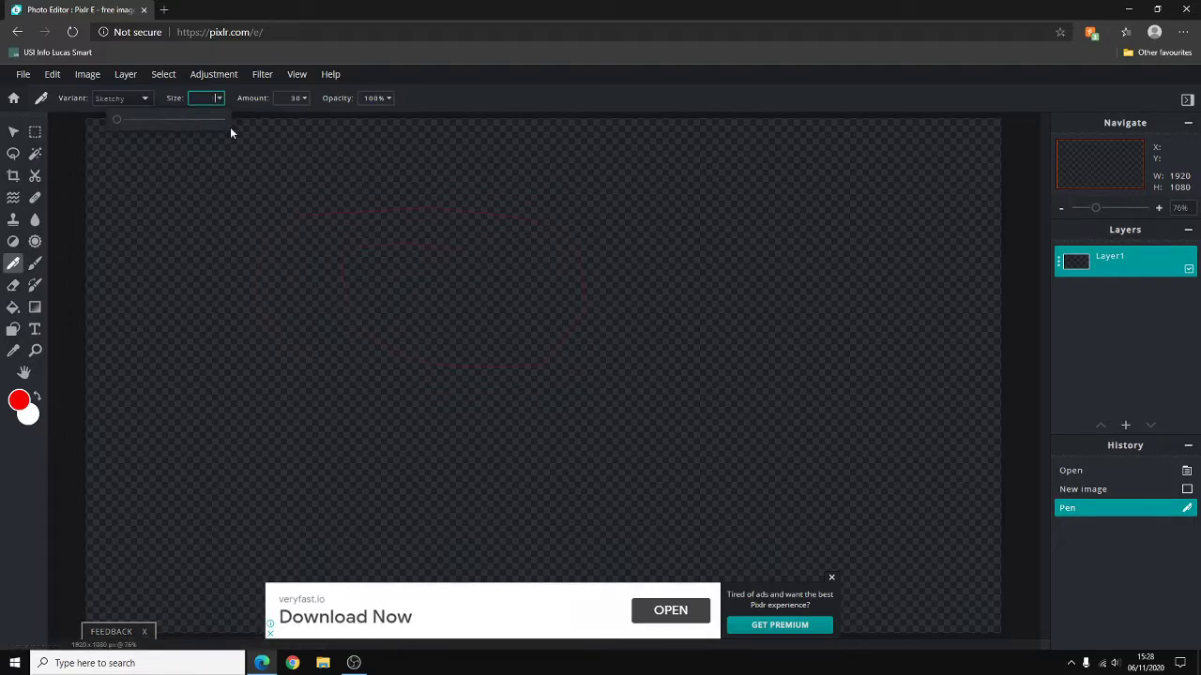
text(10)
click(353, 286)
mouse_move(553, 227)
mouse_down()
mouse_move(437, 206)
mouse_move(645, 374)
mouse_move(442, 428)
mouse_move(328, 354)
mouse_up()
drag(557, 466, 553, 227)
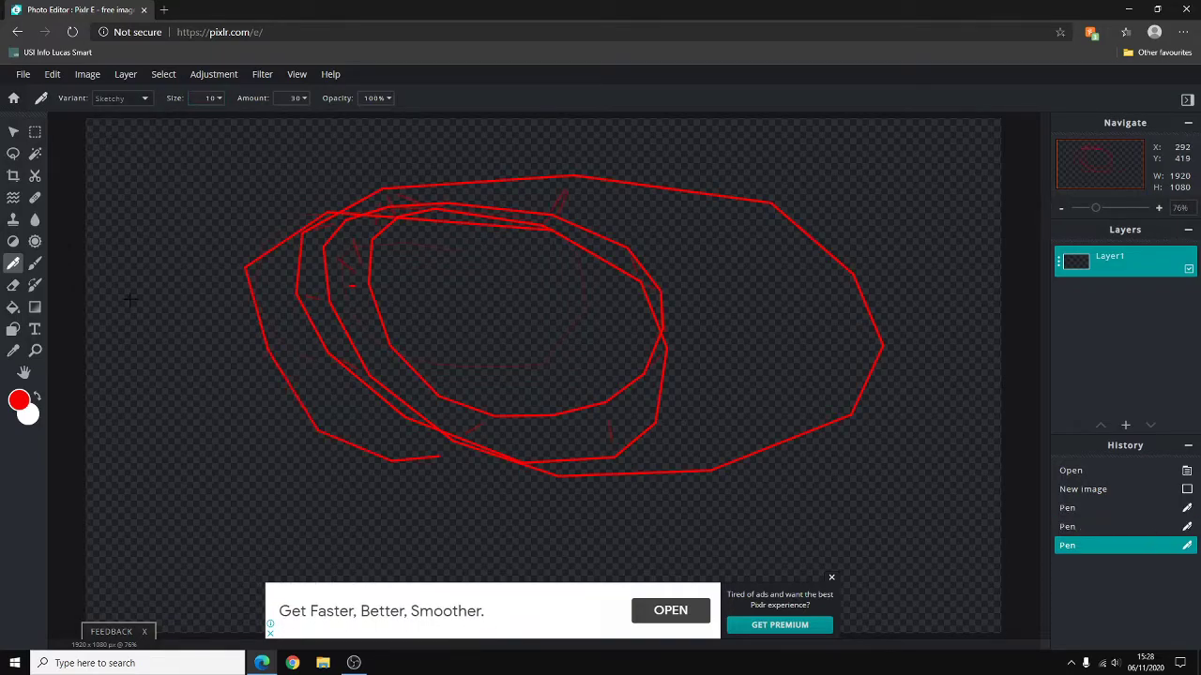
- Set the foreground colour to near-black #0E0000 and draw overlapping pen loops over the red ones
click(18, 402)
click(603, 352)
click(600, 350)
mouse_move(601, 350)
mouse_down()
mouse_move(638, 298)
mouse_move(619, 422)
mouse_up()
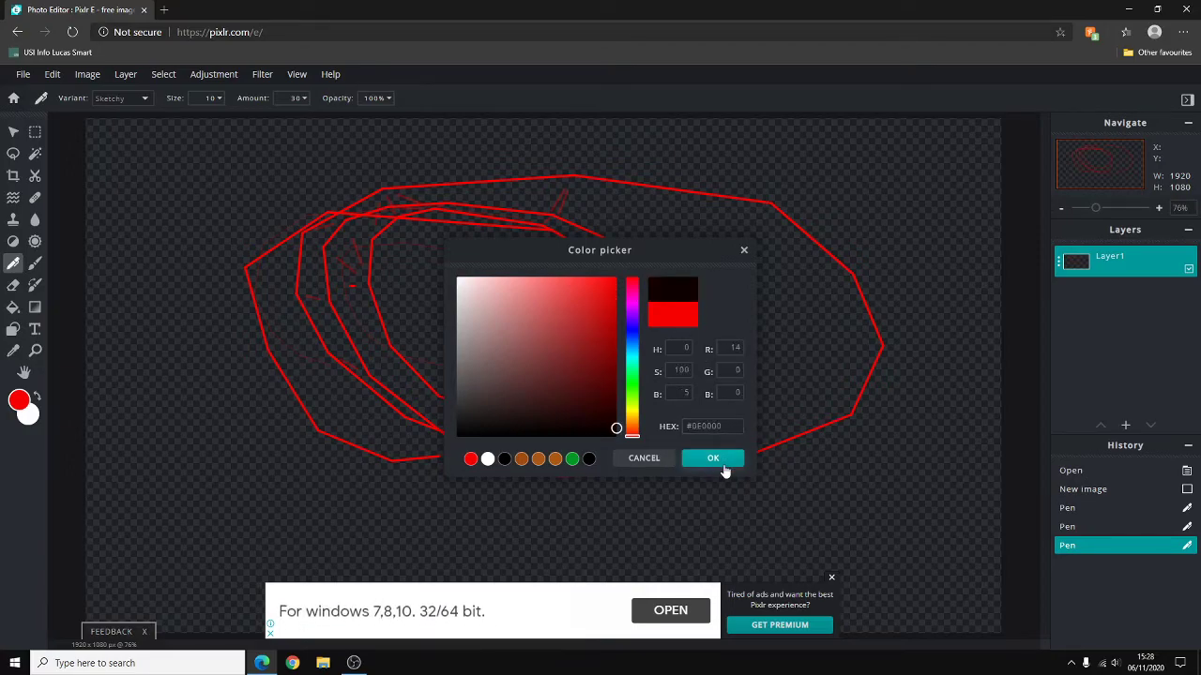
click(710, 458)
mouse_move(760, 261)
mouse_down()
mouse_move(818, 314)
mouse_move(659, 358)
mouse_move(633, 245)
mouse_move(754, 385)
mouse_move(562, 368)
mouse_move(749, 418)
mouse_up()
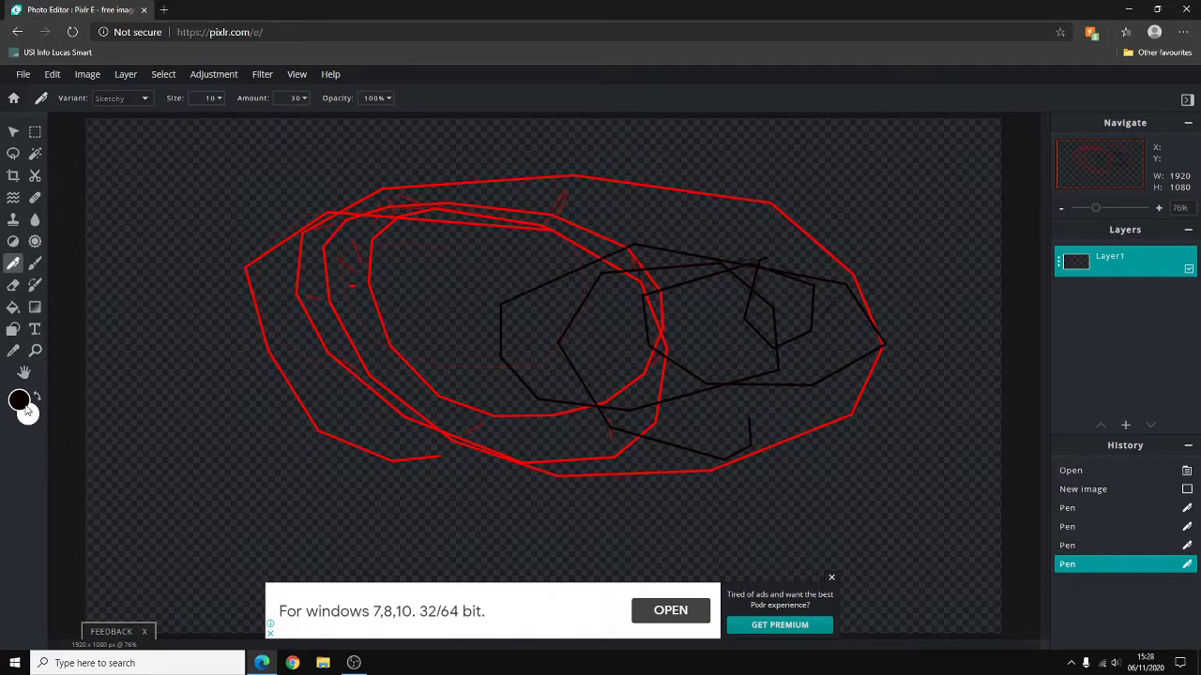
- Draw five overlapping white-filled rectangles with a dark 5-pixel stroke across the canvas using the Shape tool
click(14, 328)
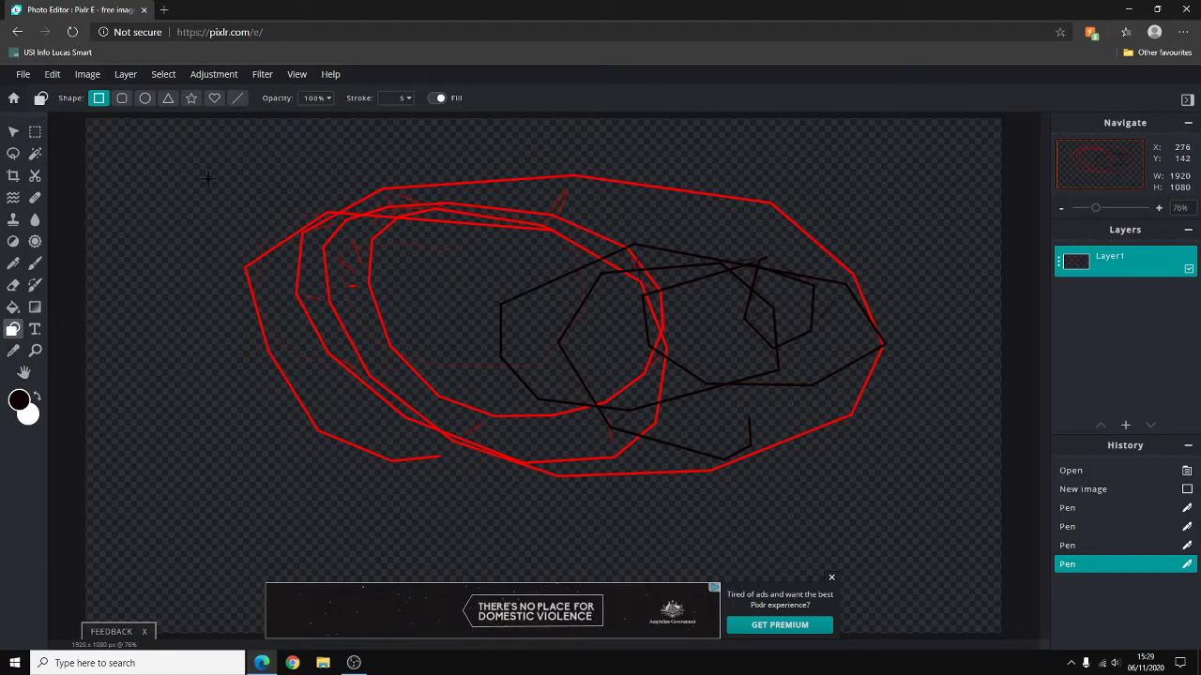
drag(125, 146, 308, 315)
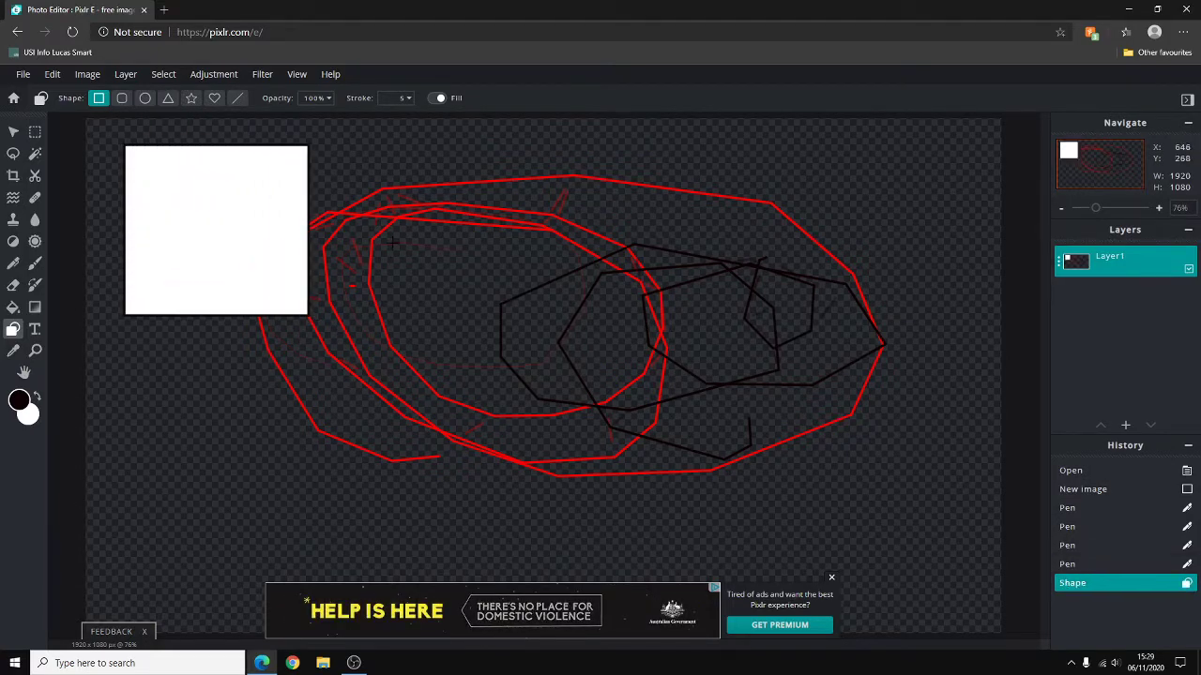
mouse_move(380, 152)
mouse_down()
mouse_move(563, 300)
mouse_move(595, 352)
mouse_move(728, 437)
mouse_move(805, 448)
mouse_move(900, 356)
mouse_up()
drag(139, 327, 672, 533)
drag(516, 194, 1000, 620)
drag(205, 163, 822, 526)
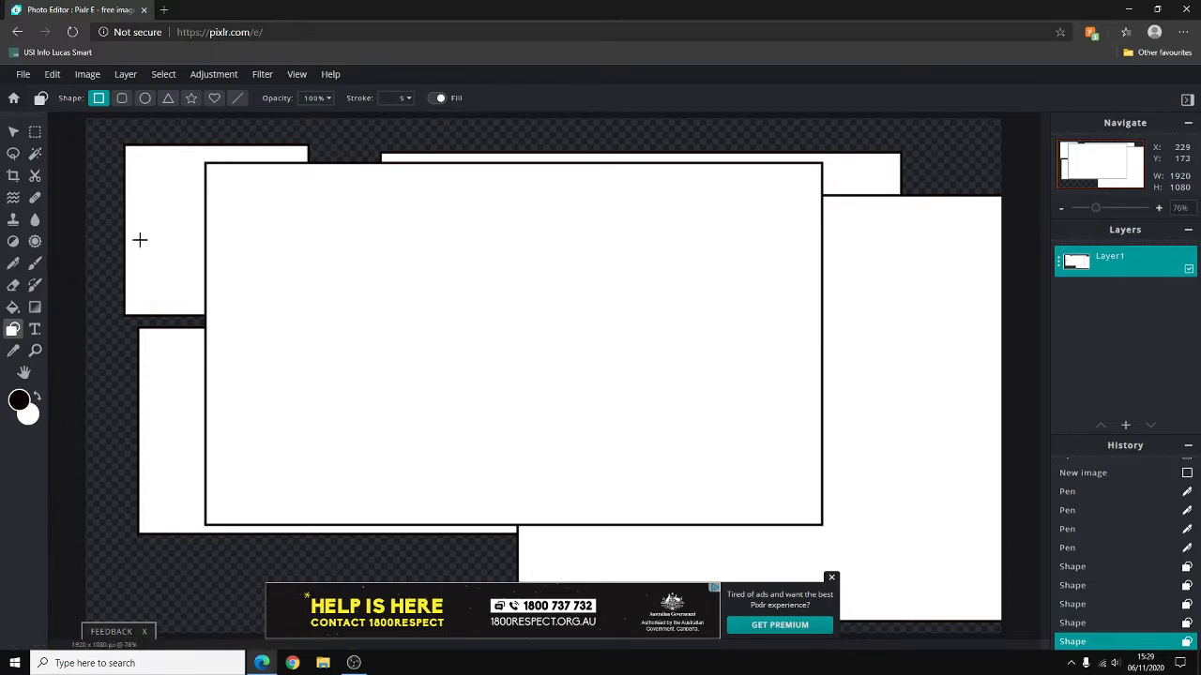
- Set the foreground colour to white #FFFFFF and draw two all-white rectangles, one mid-canvas and a small one near the canvas's upper-right corner
click(21, 405)
click(457, 278)
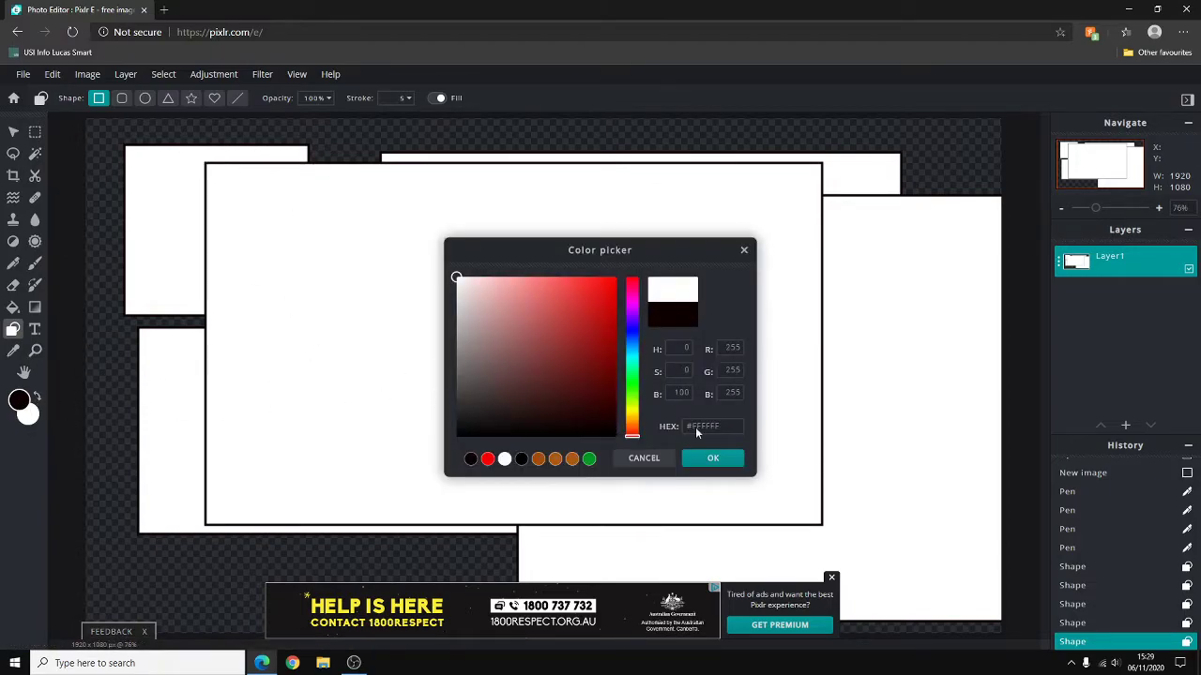
click(724, 459)
drag(384, 267, 702, 449)
drag(908, 148, 977, 193)
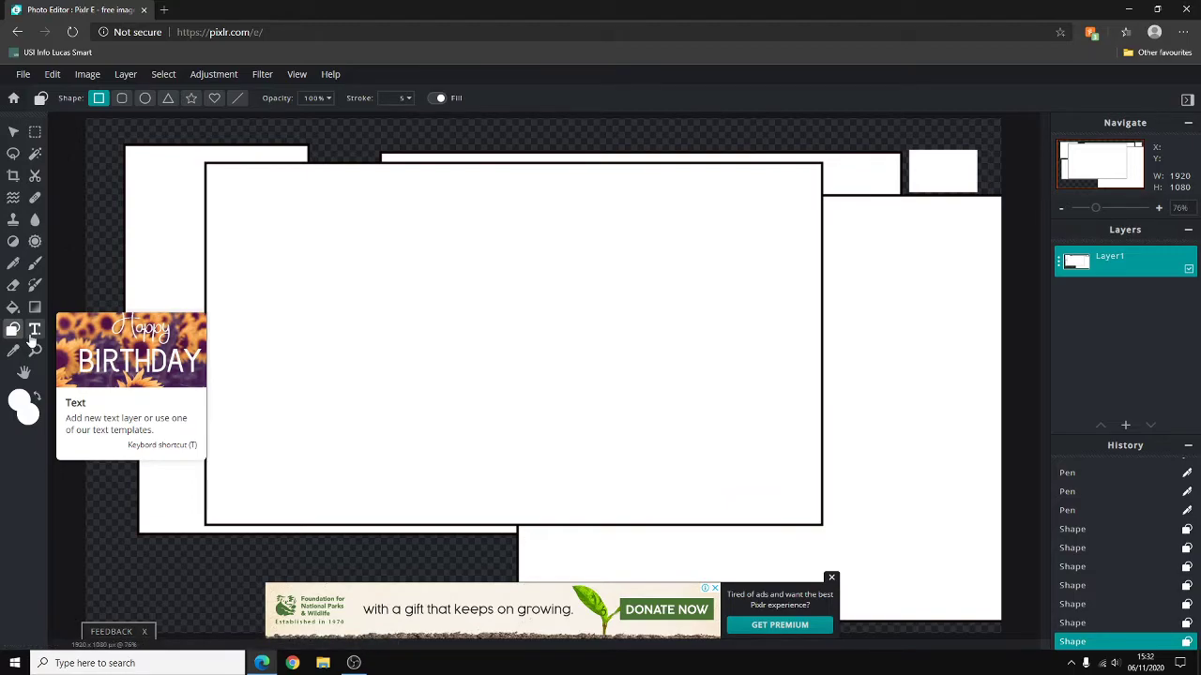
- Add a new text layer mid-canvas and replace its placeholder text with "Hello"
click(34, 330)
click(619, 347)
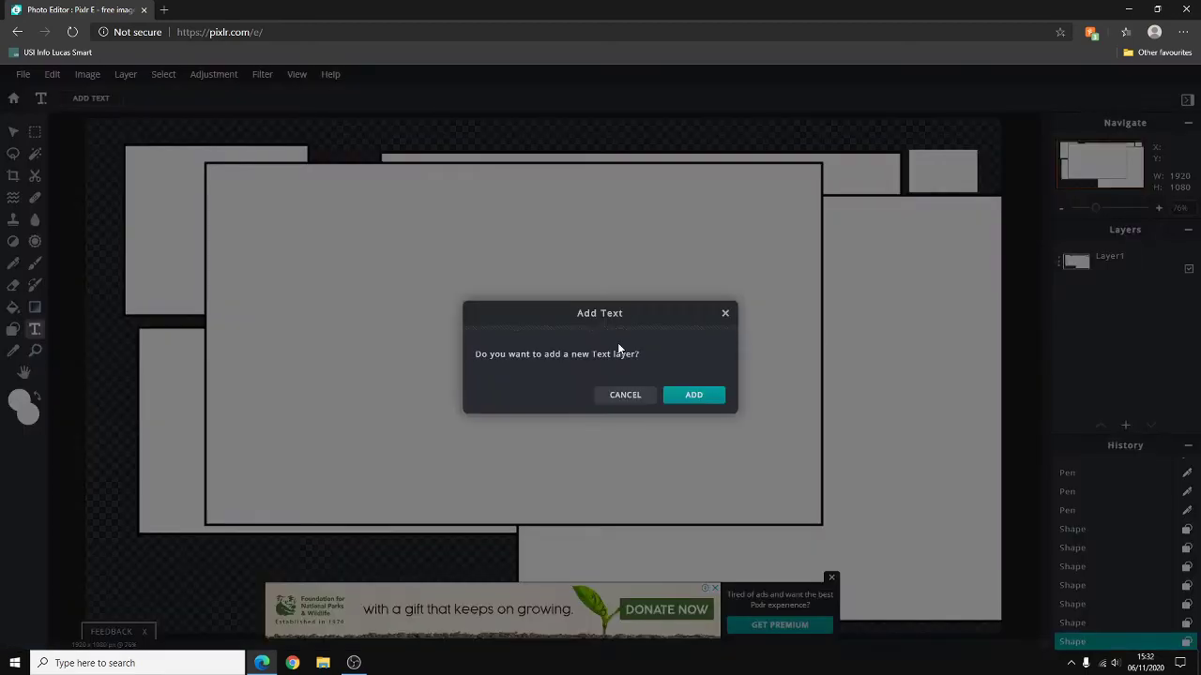
click(693, 395)
key(Delete)
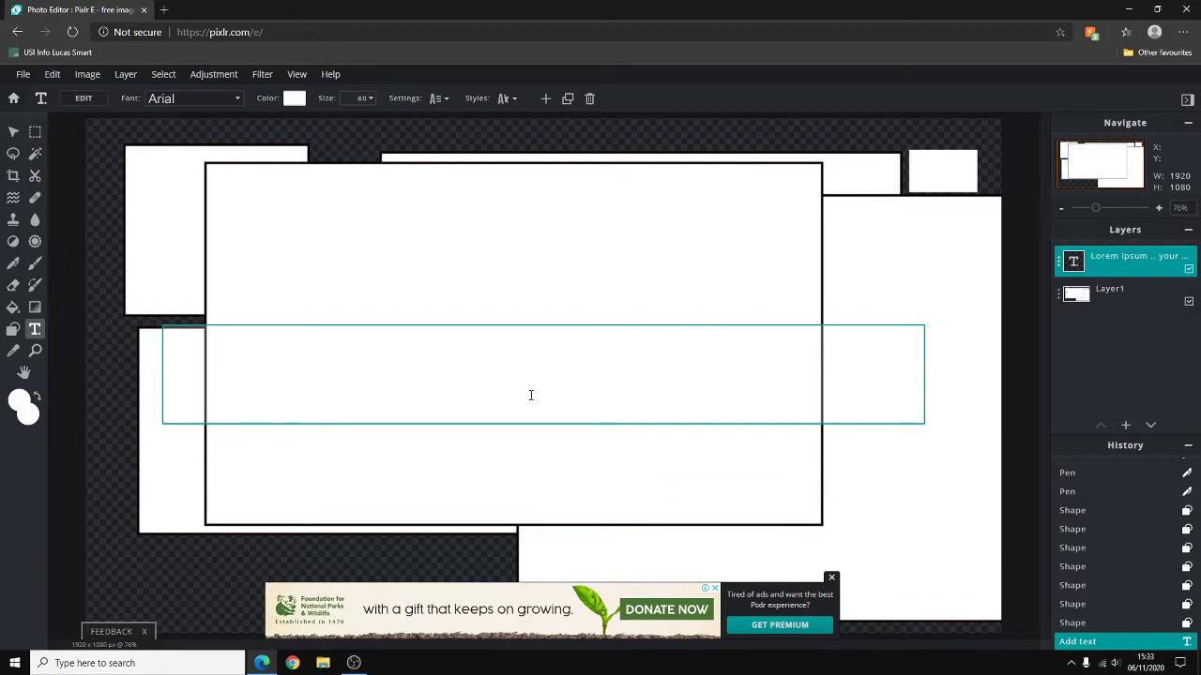
- Zoom in on the middle of the canvas with the Zoom tool and look at its preset zoom options
click(35, 352)
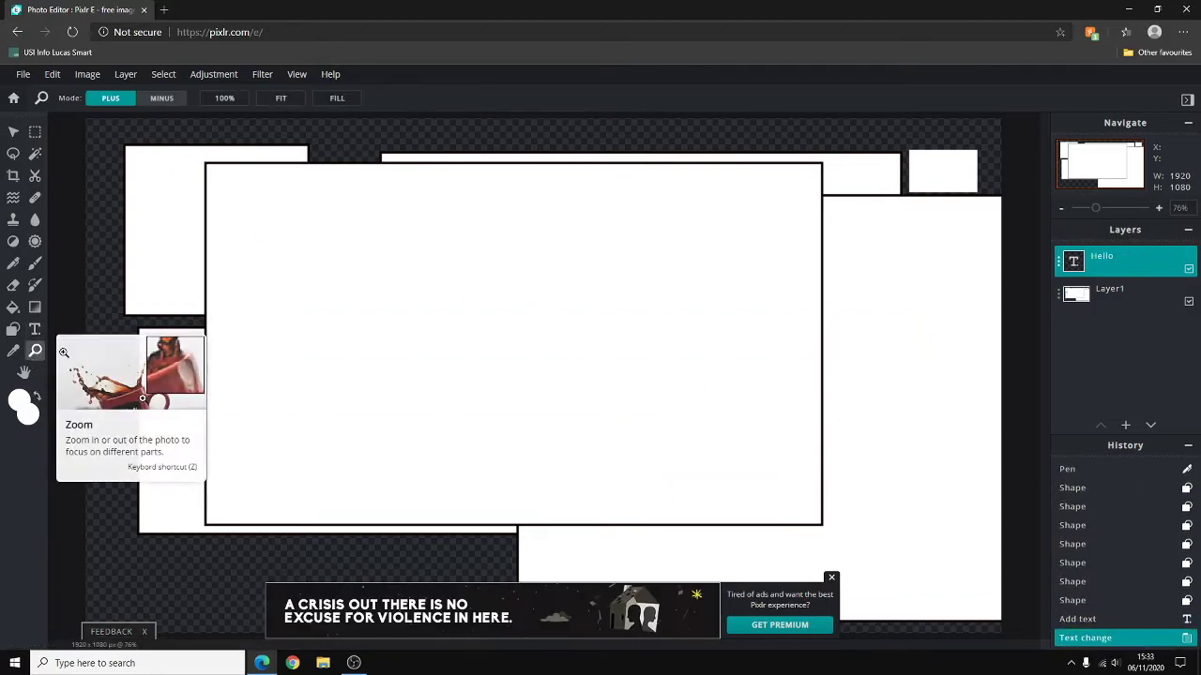
click(490, 333)
right_click(491, 334)
click(491, 334)
right_click(442, 324)
click(442, 324)
right_click(513, 349)
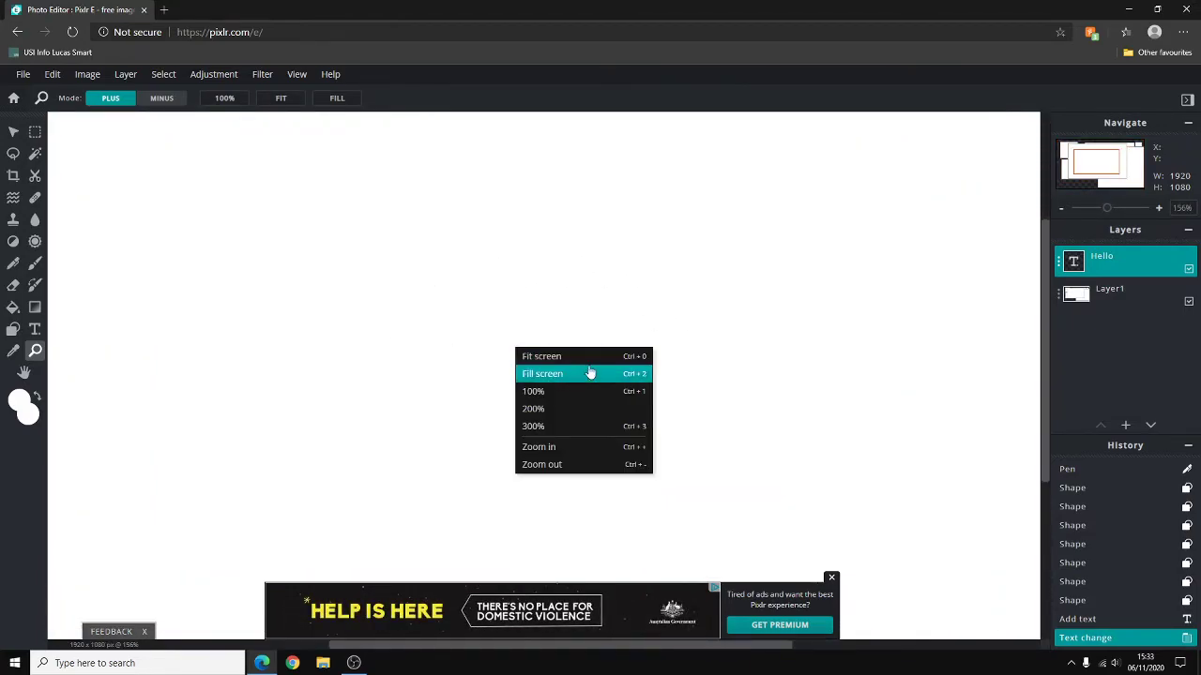
click(835, 303)
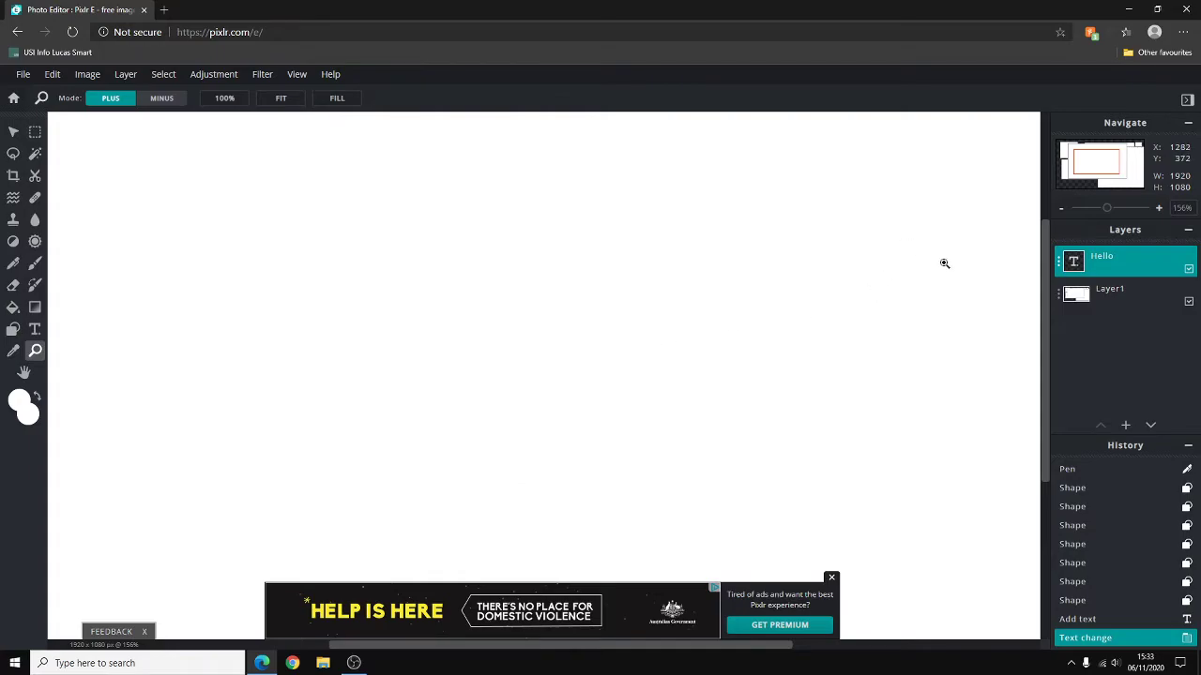
- Create a new blank Full HD image of 1920 x 1080 pixels without a background
click(23, 75)
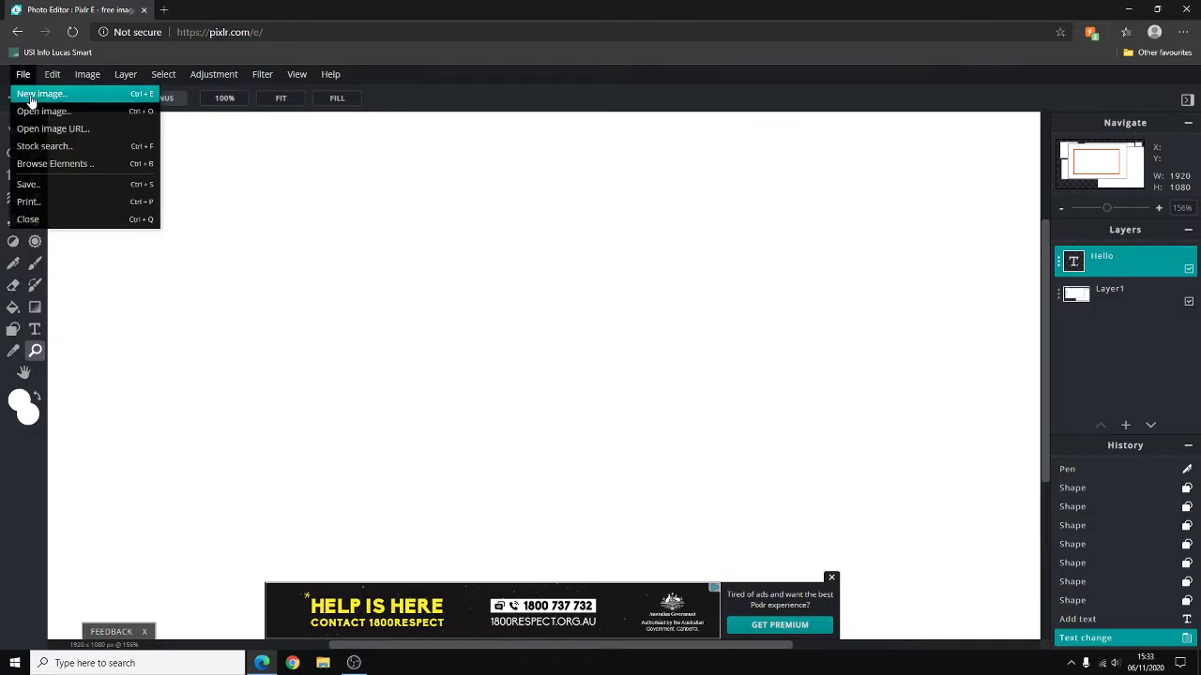
click(32, 91)
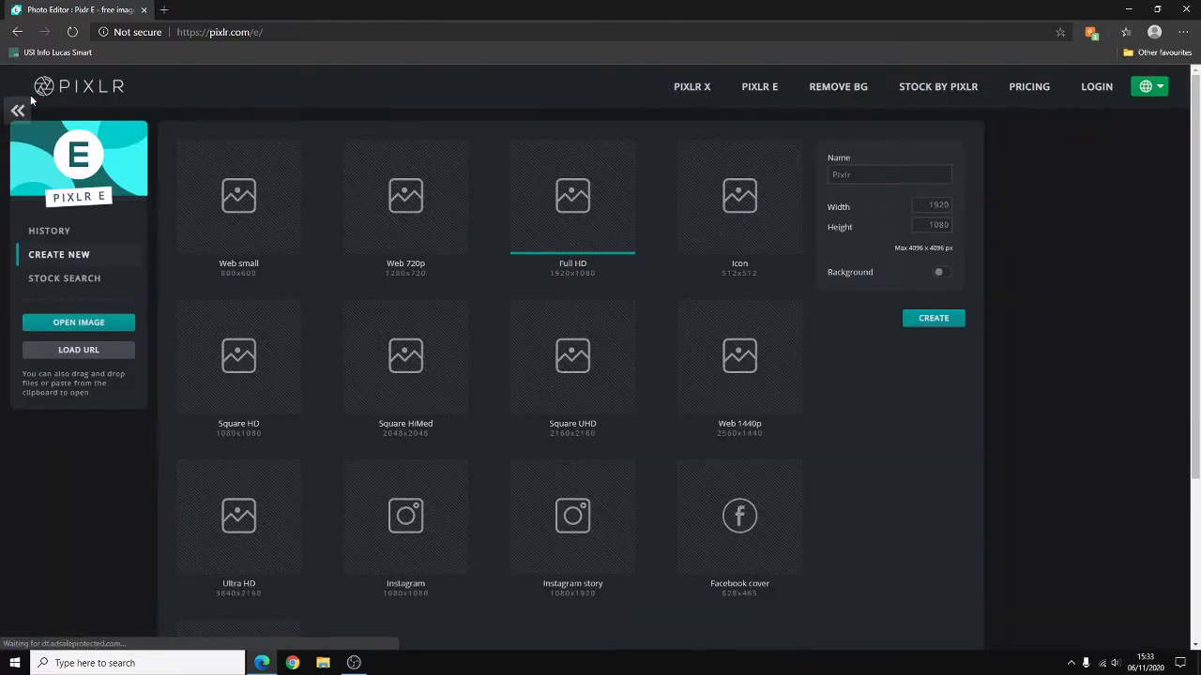
click(925, 319)
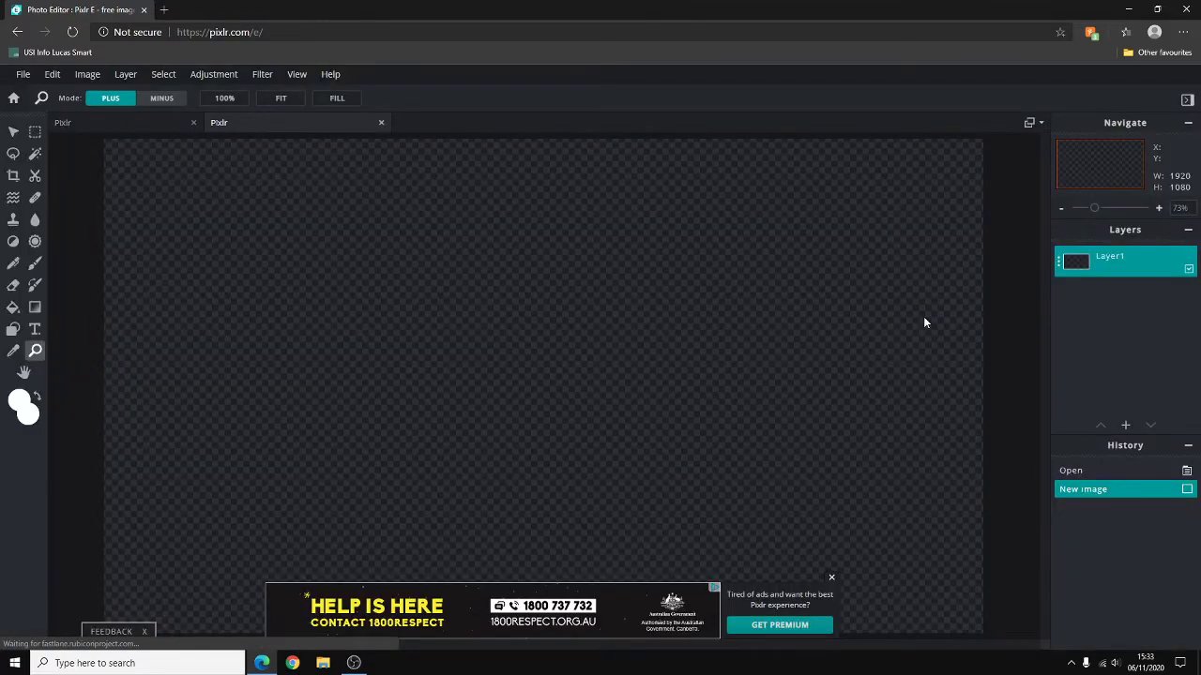
- Dismiss the advertisement banner and fill the blank canvas with white using the Fill tool
click(13, 307)
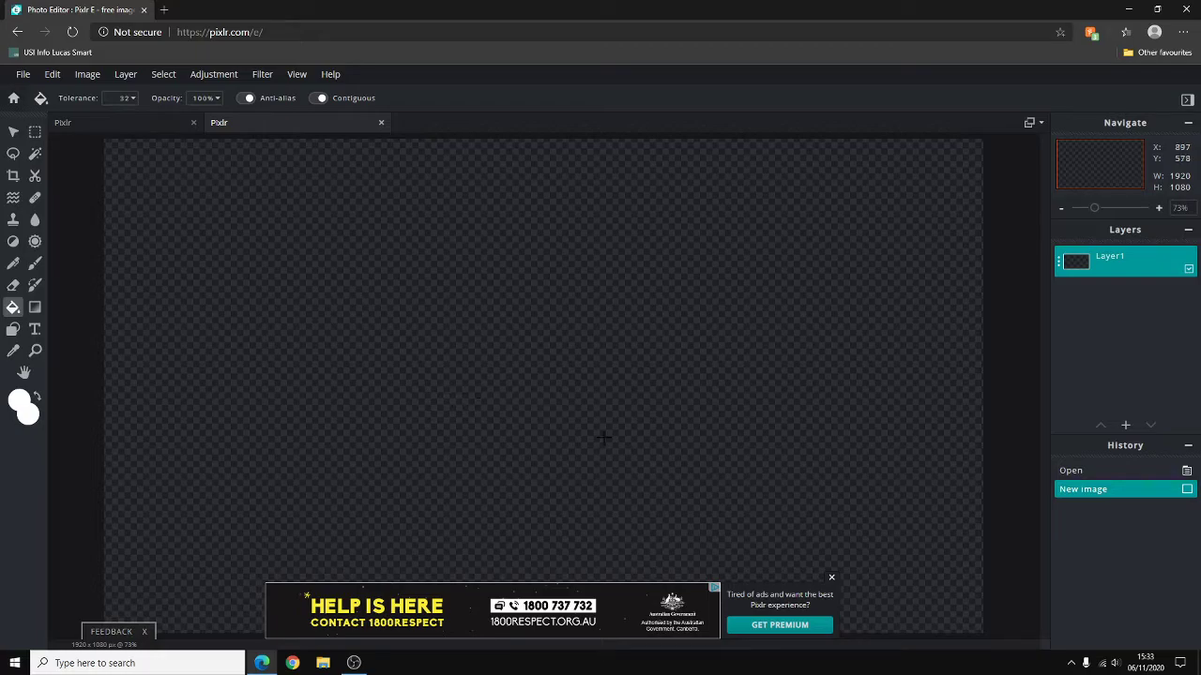
click(831, 577)
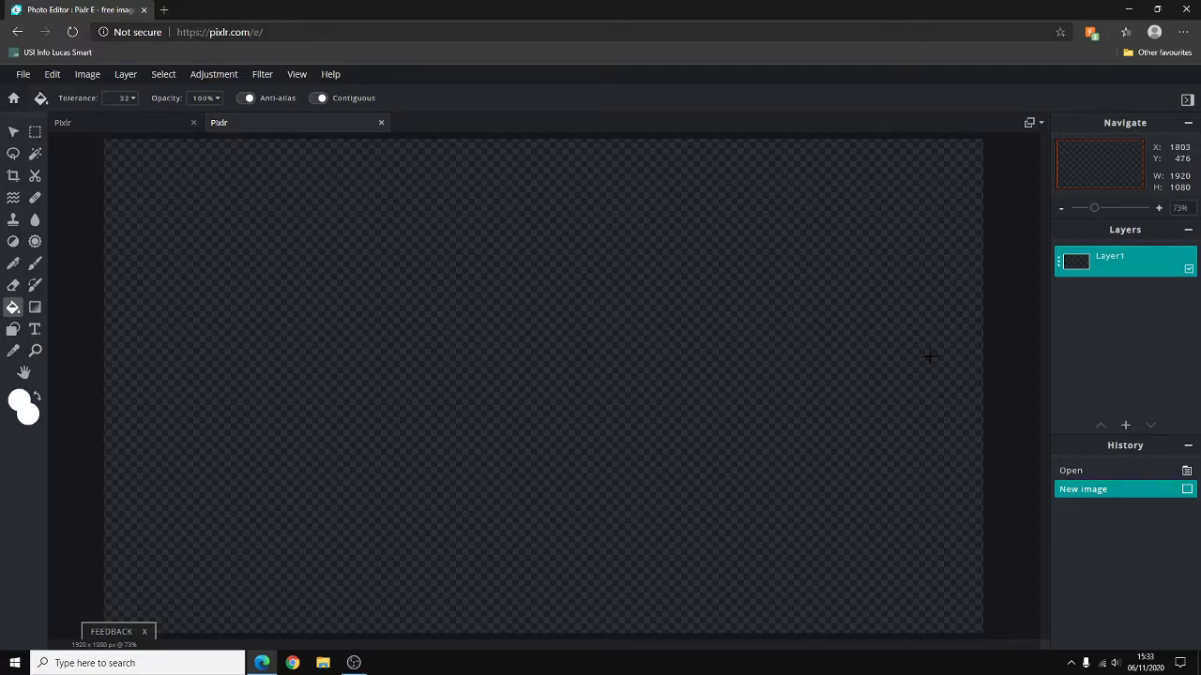
click(818, 251)
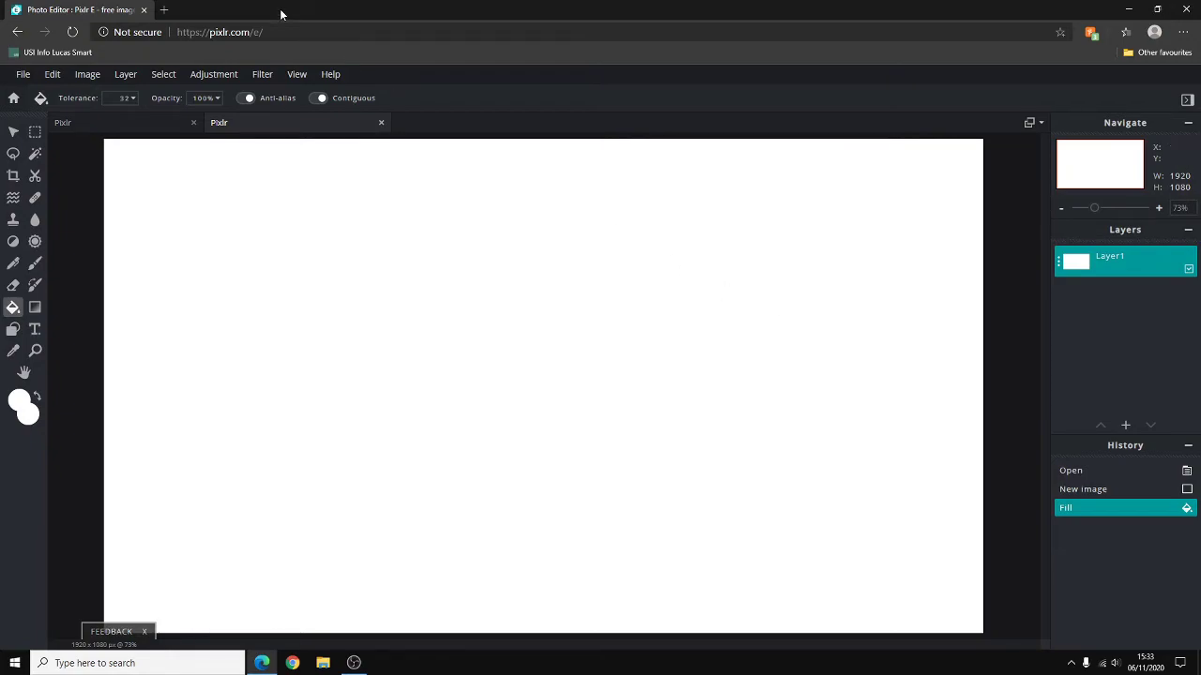
- Search the web for "pixel" in a separate browser tab, look through the image results, and return to the Pixlr image
click(164, 9)
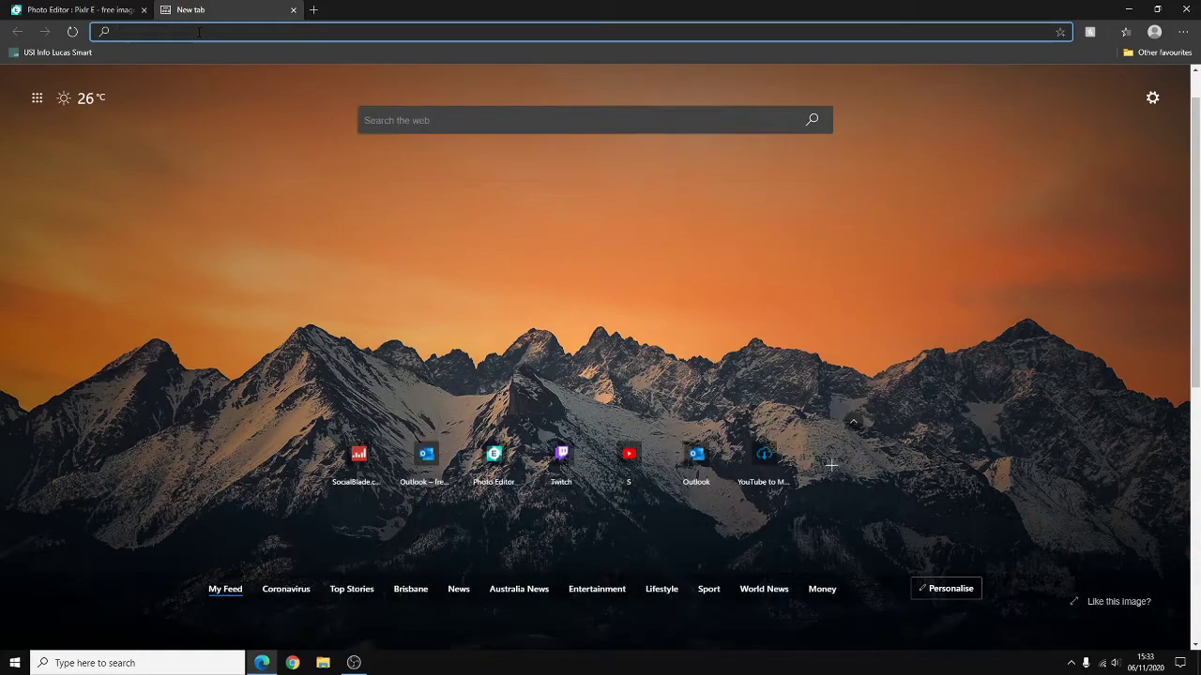
text(pixel)
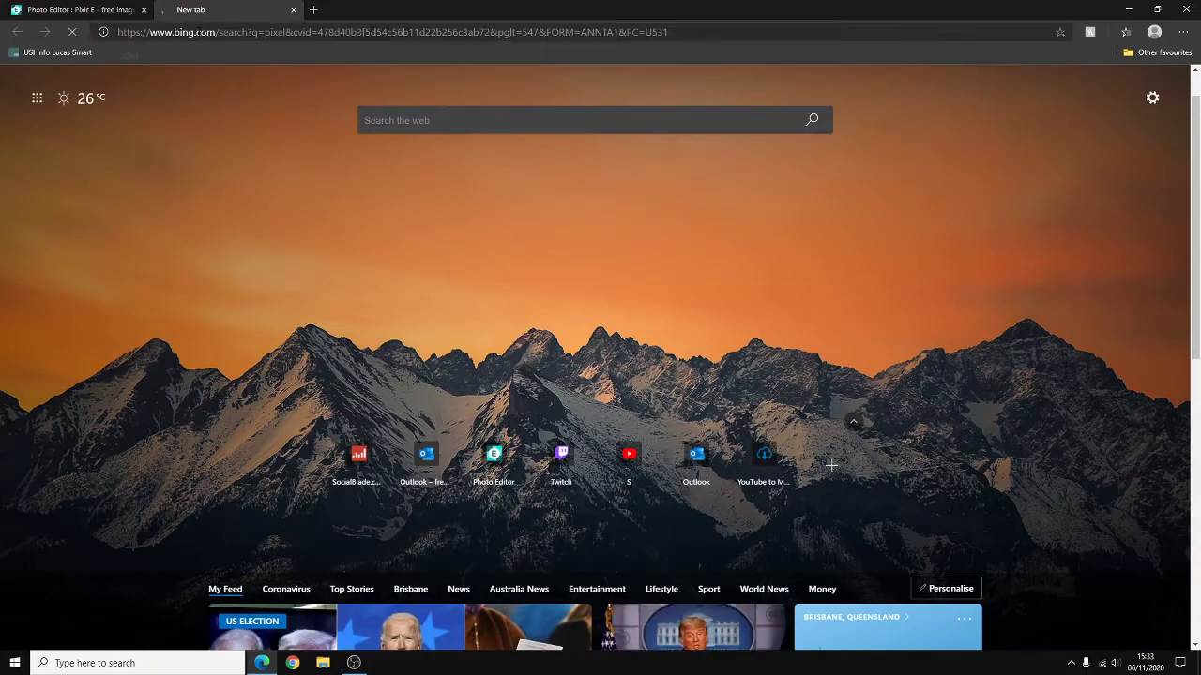
key(Return)
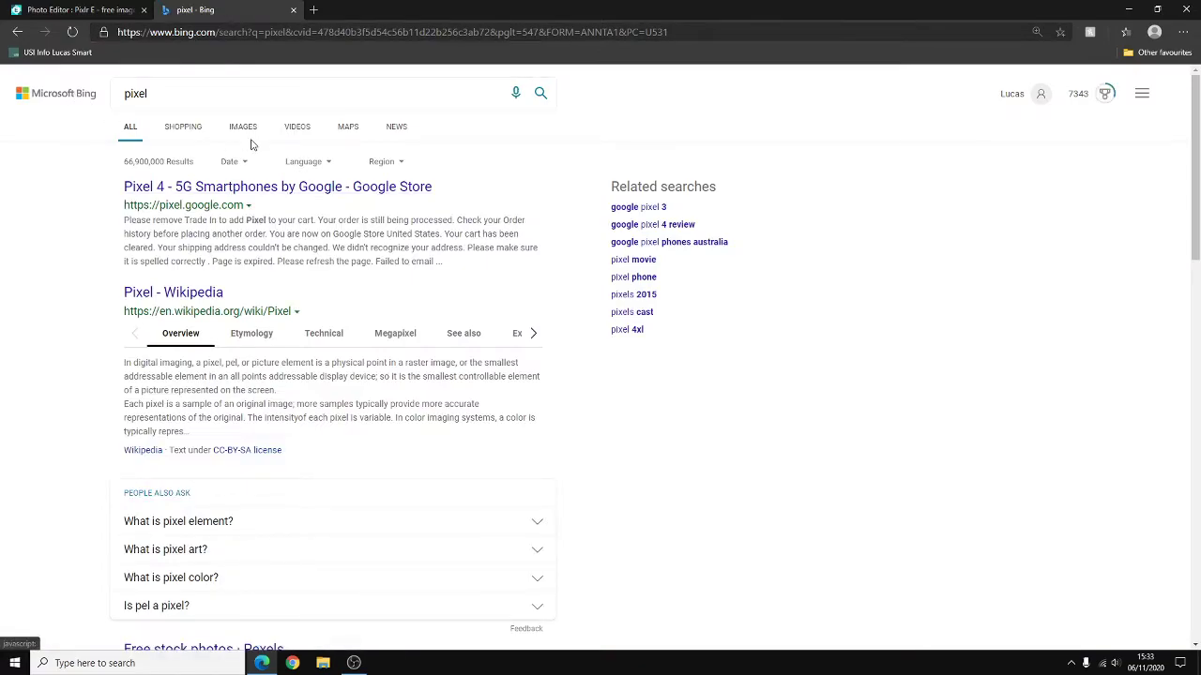
click(244, 130)
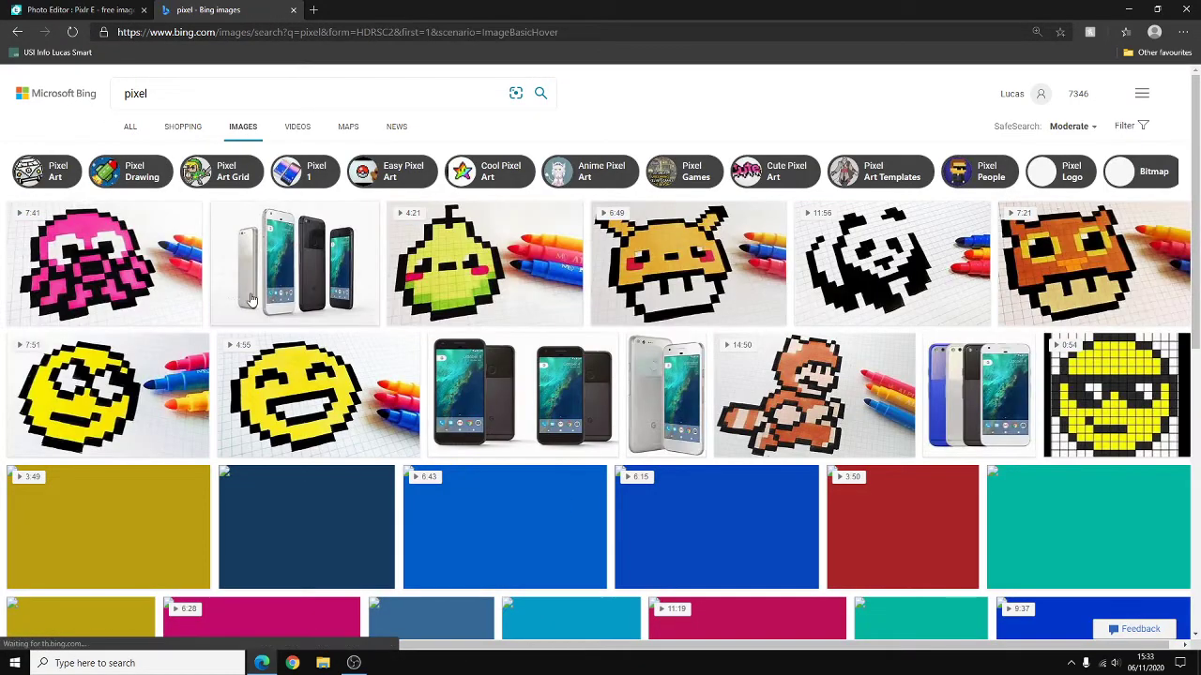
scroll(581, 469, down, 3)
scroll(895, 438, down, 7)
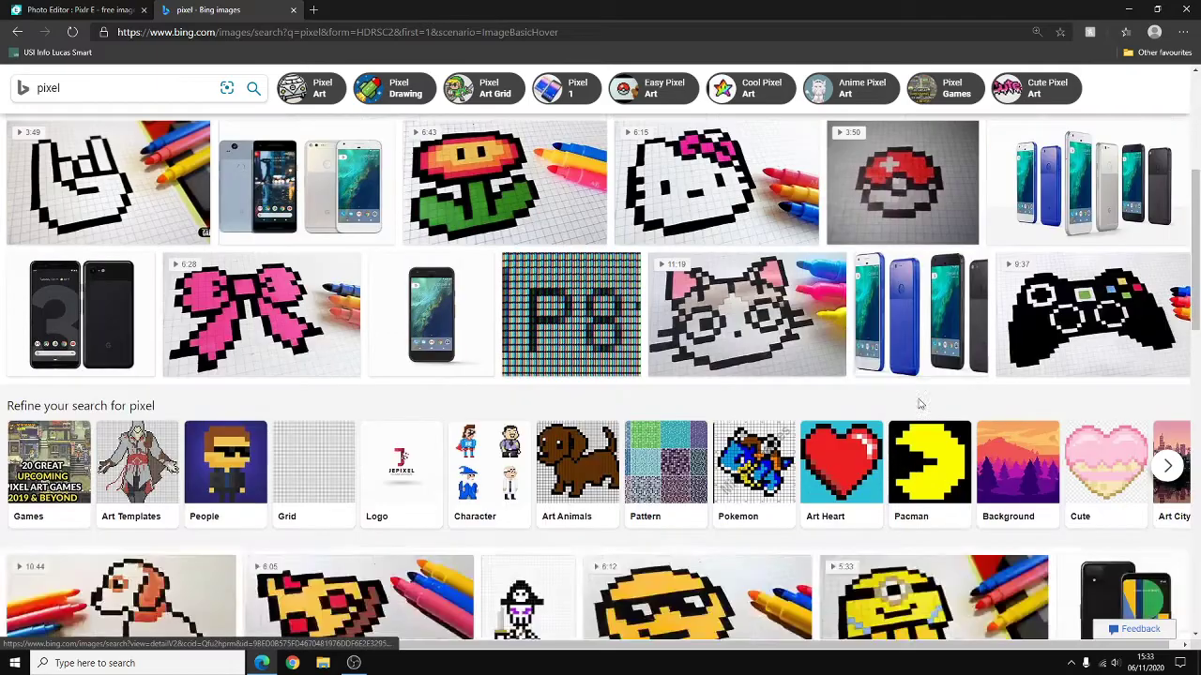
scroll(919, 404, up, 2)
scroll(919, 403, up, 8)
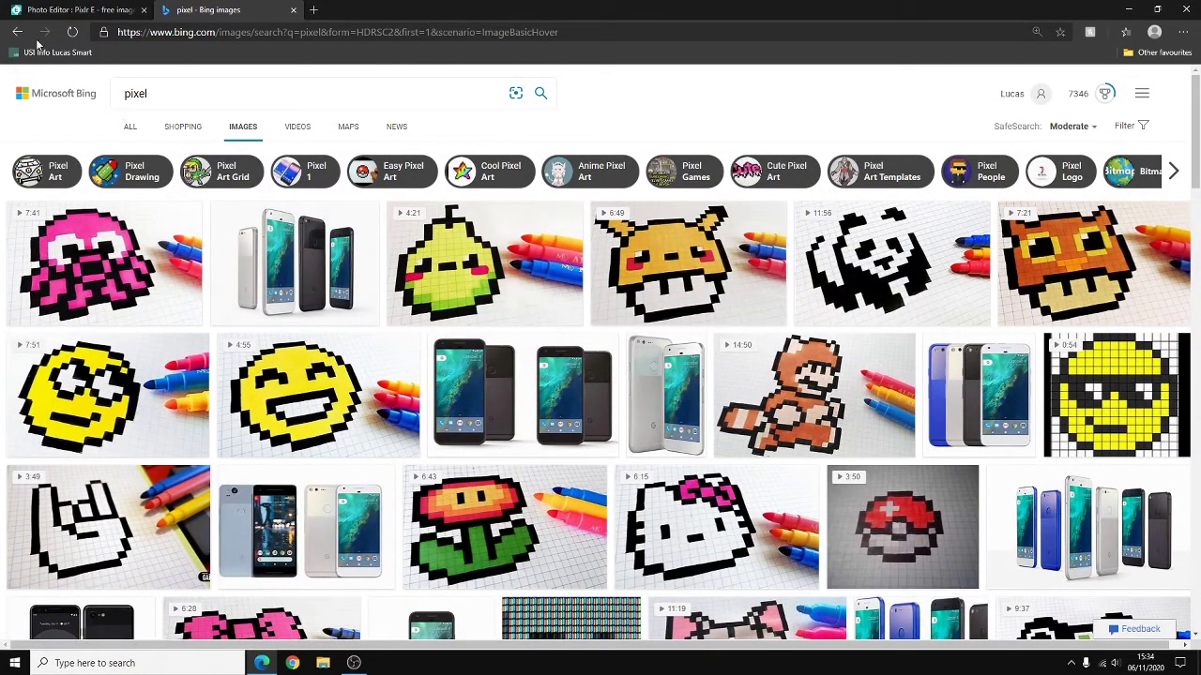
click(130, 127)
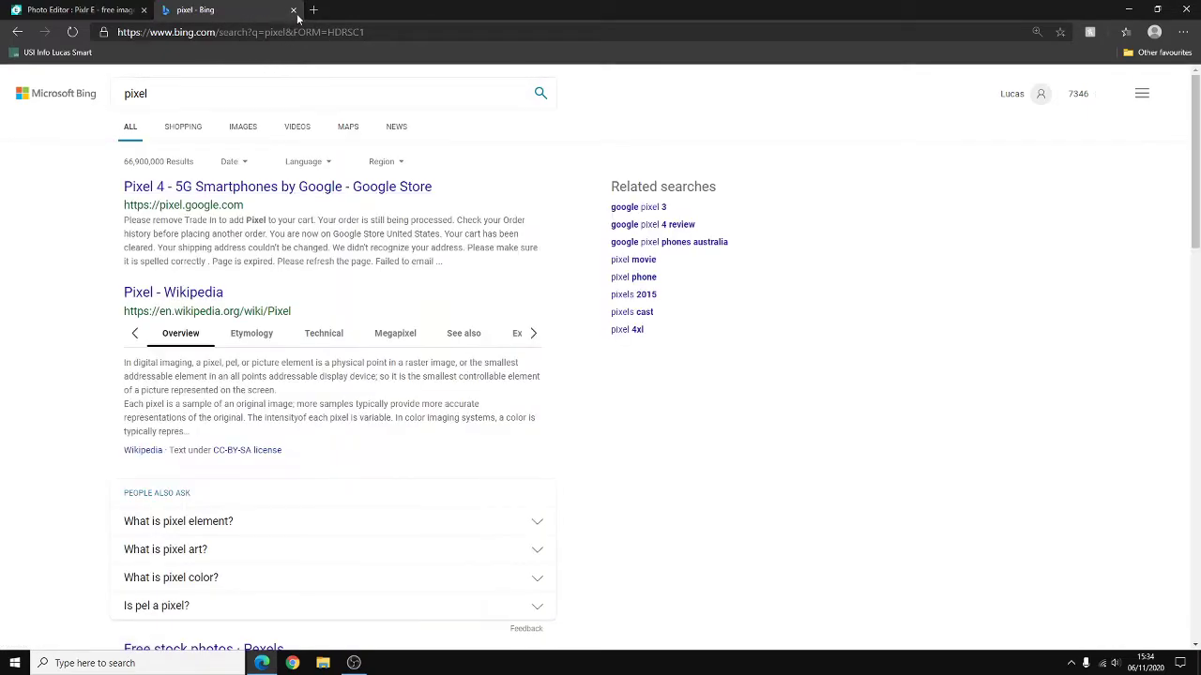
click(292, 9)
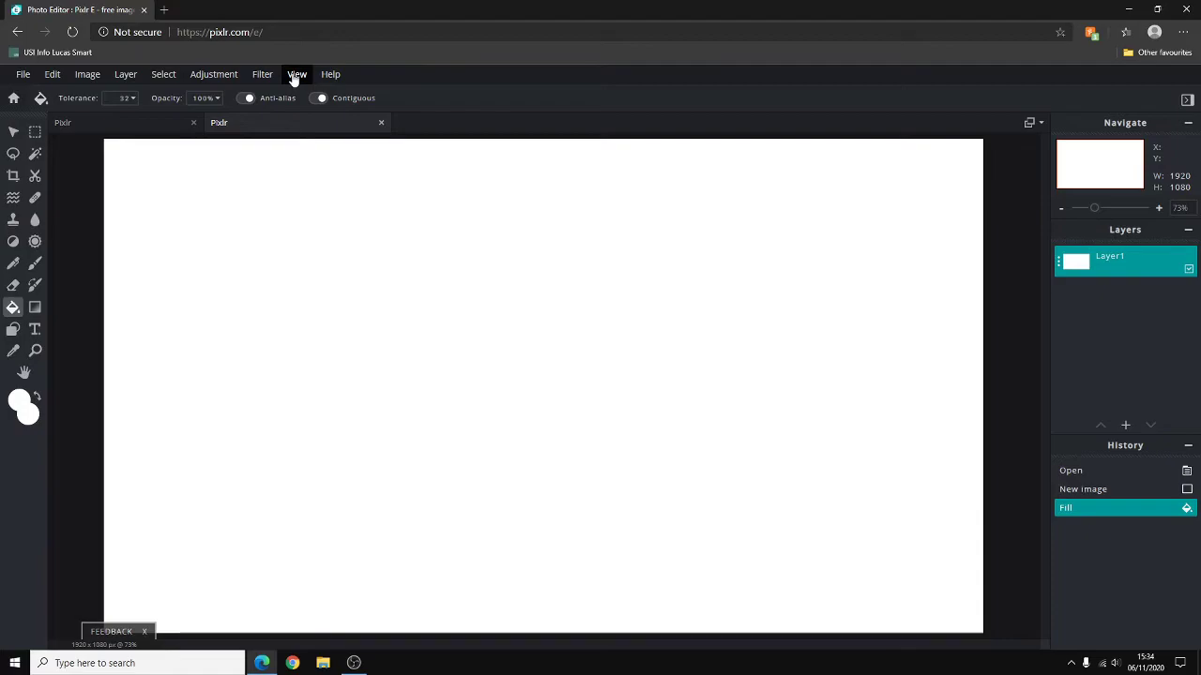
- Set the foreground colour to black, draw an outlined square in the canvas's upper-left area and try to move it with the Arrange tool
click(14, 328)
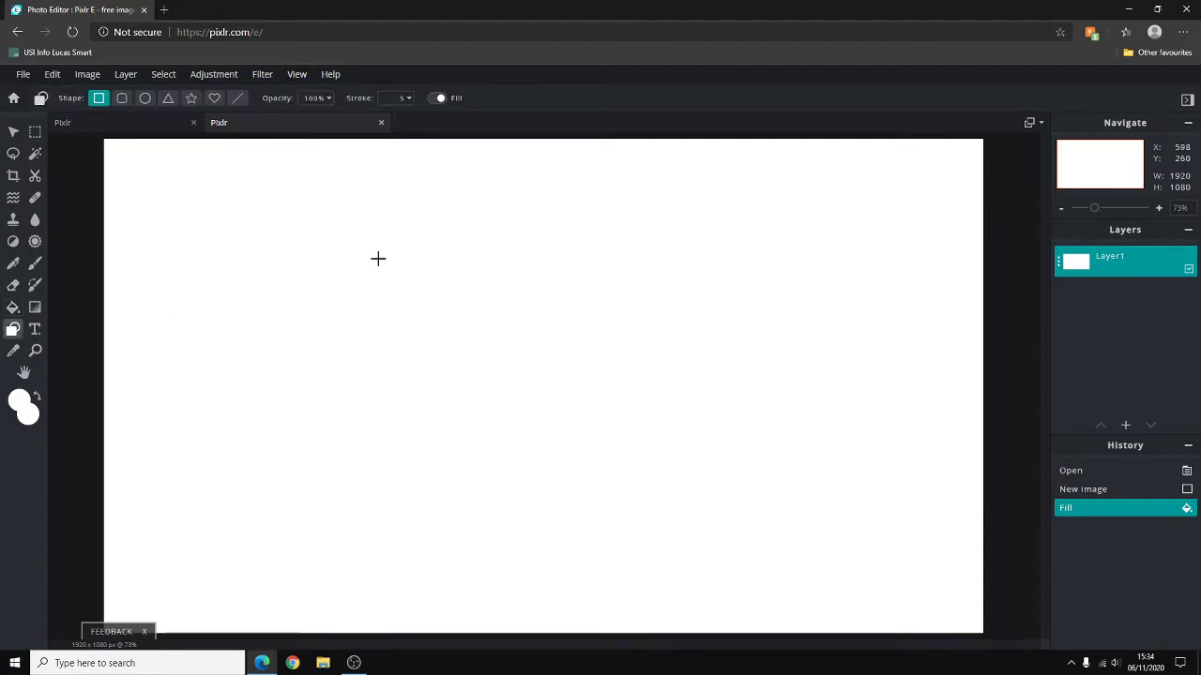
click(20, 402)
click(542, 415)
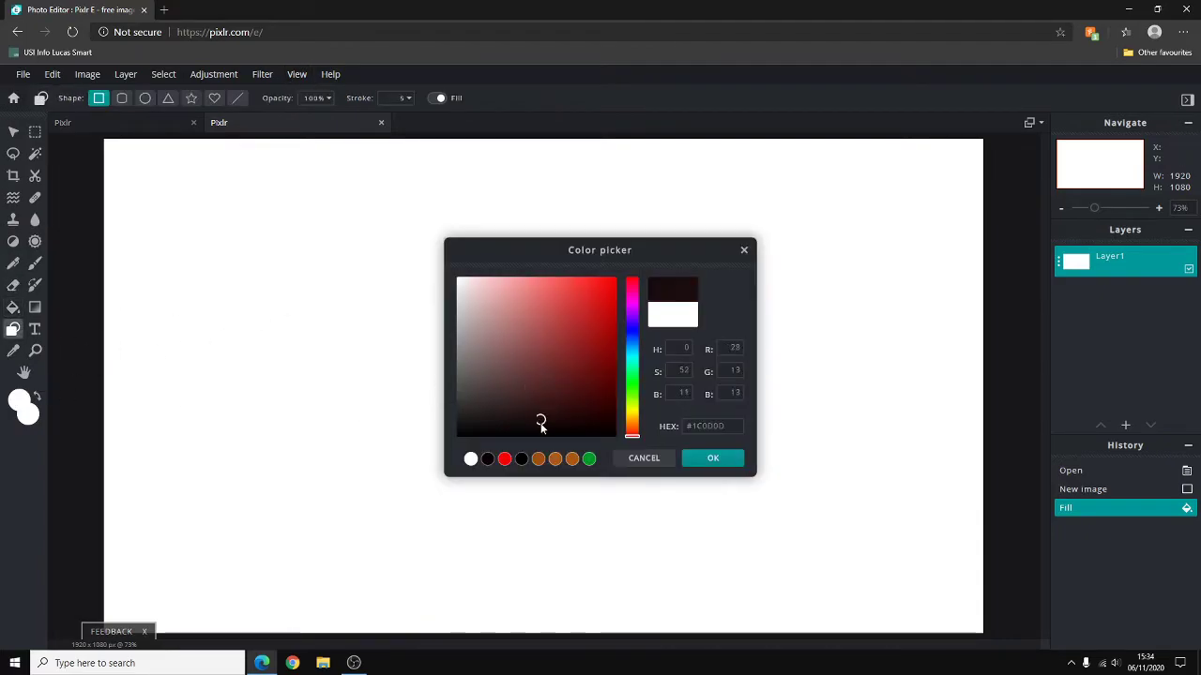
click(719, 463)
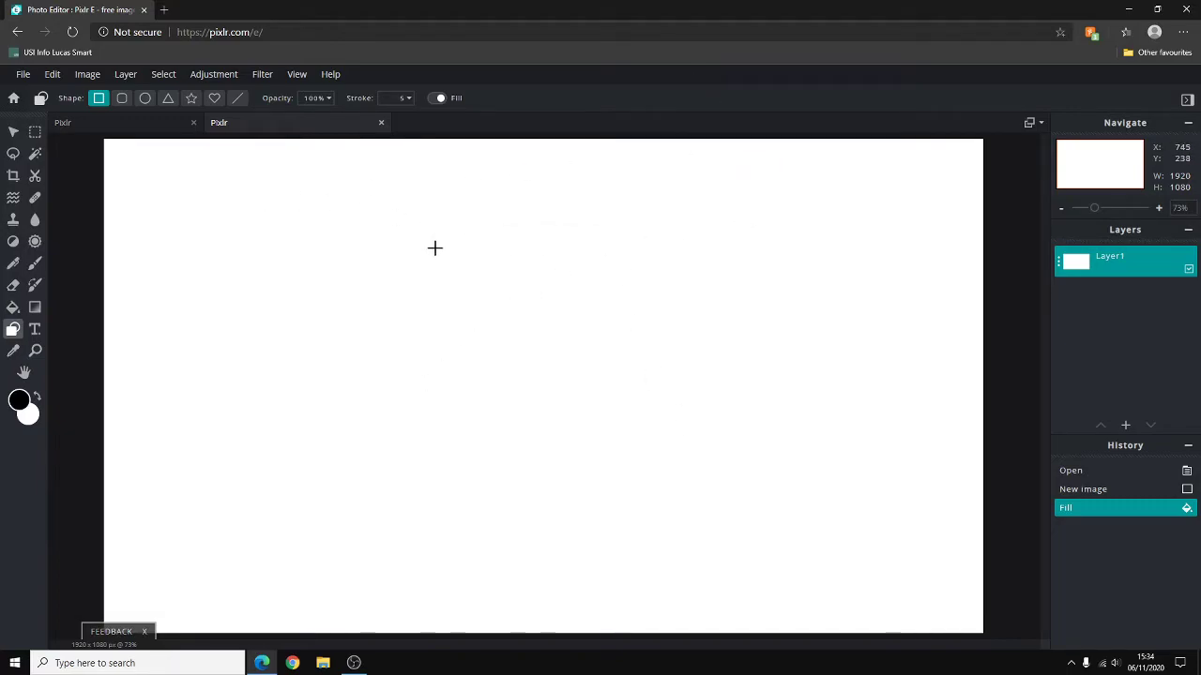
drag(310, 219, 454, 333)
click(13, 131)
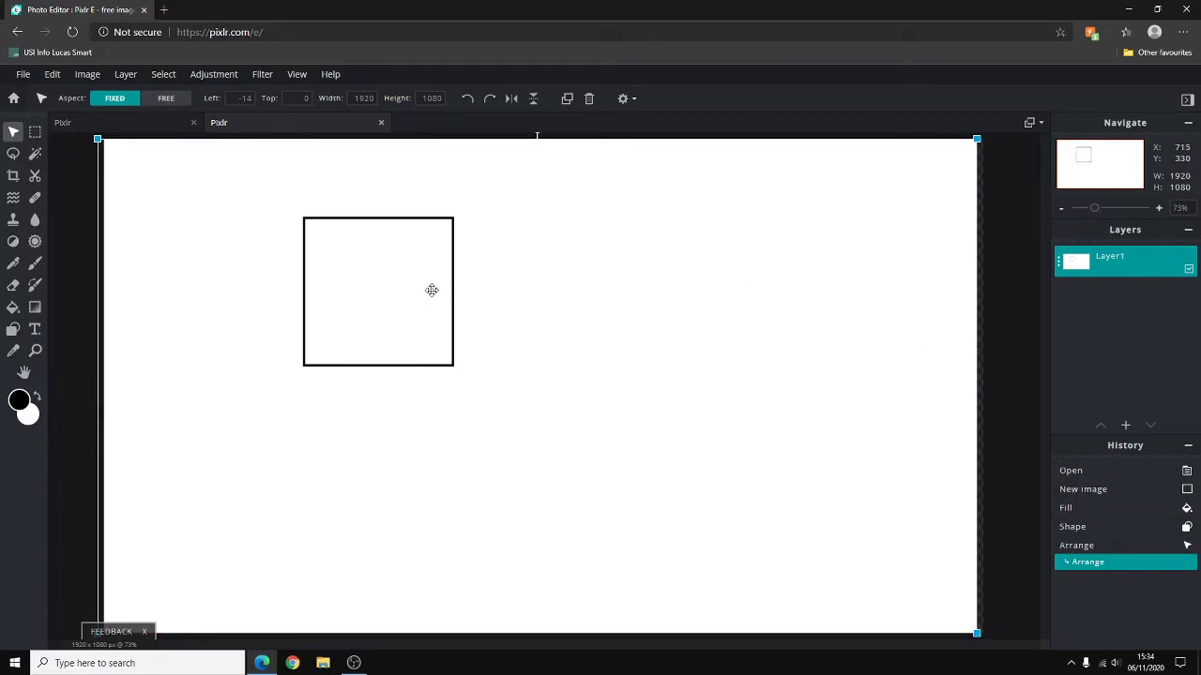
- Delete the layer containing the square and add a new empty layer in its place
click(1098, 260)
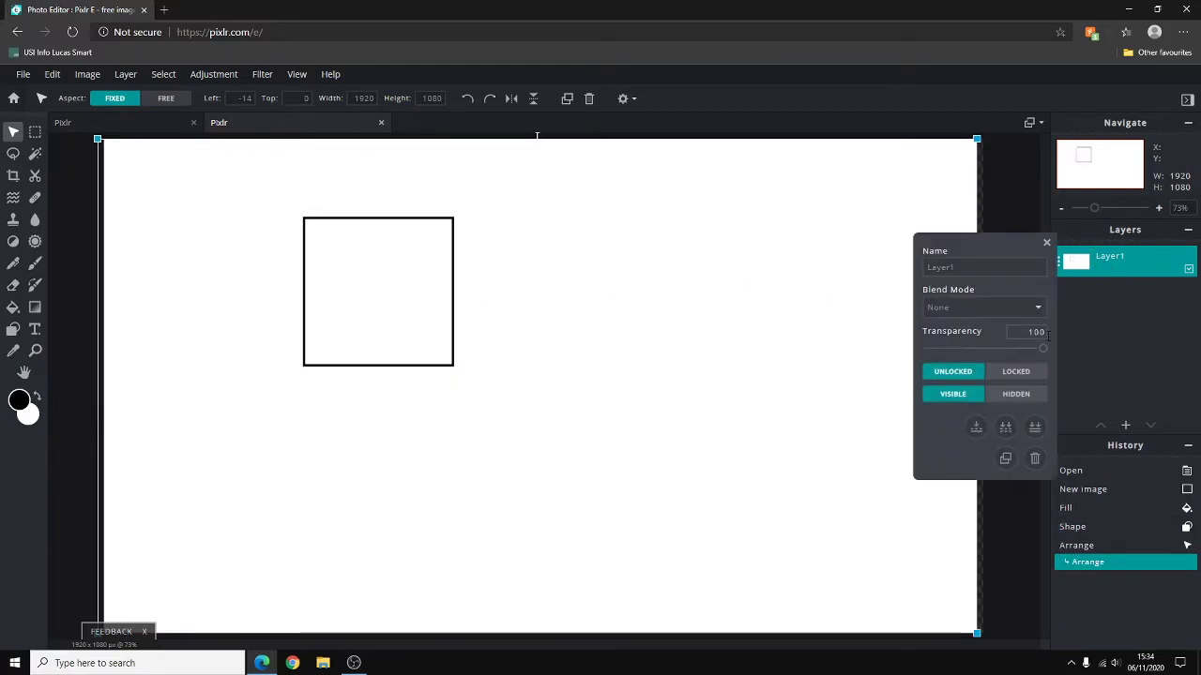
click(1035, 459)
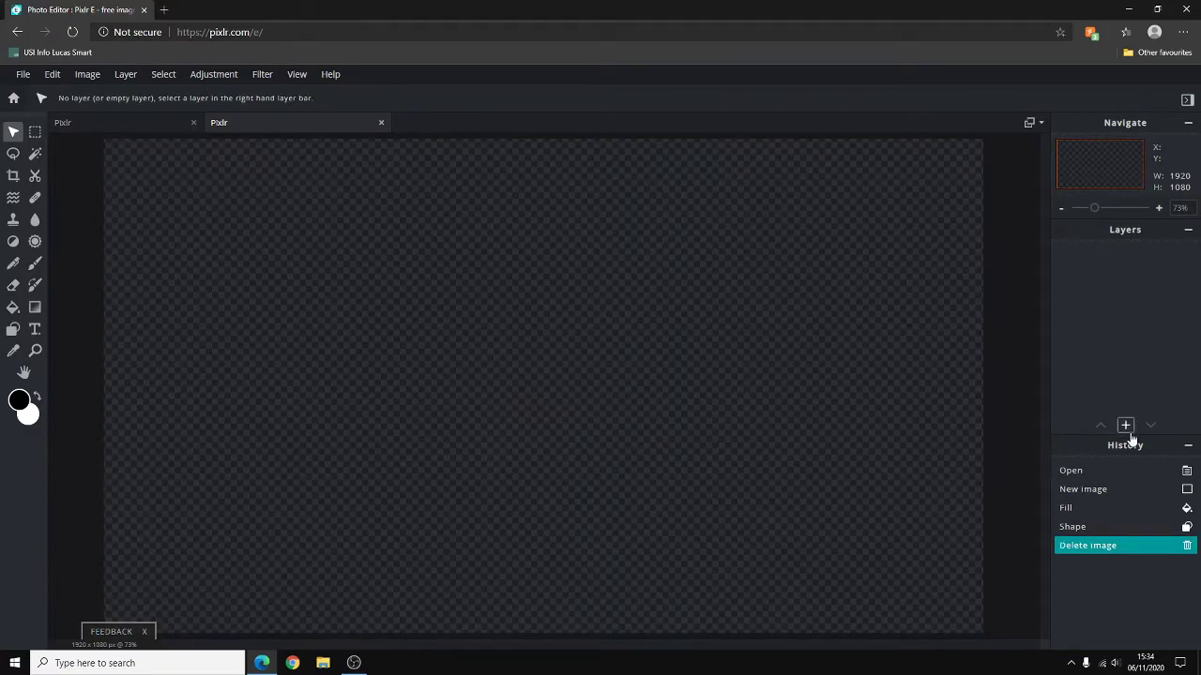
click(1126, 429)
click(479, 351)
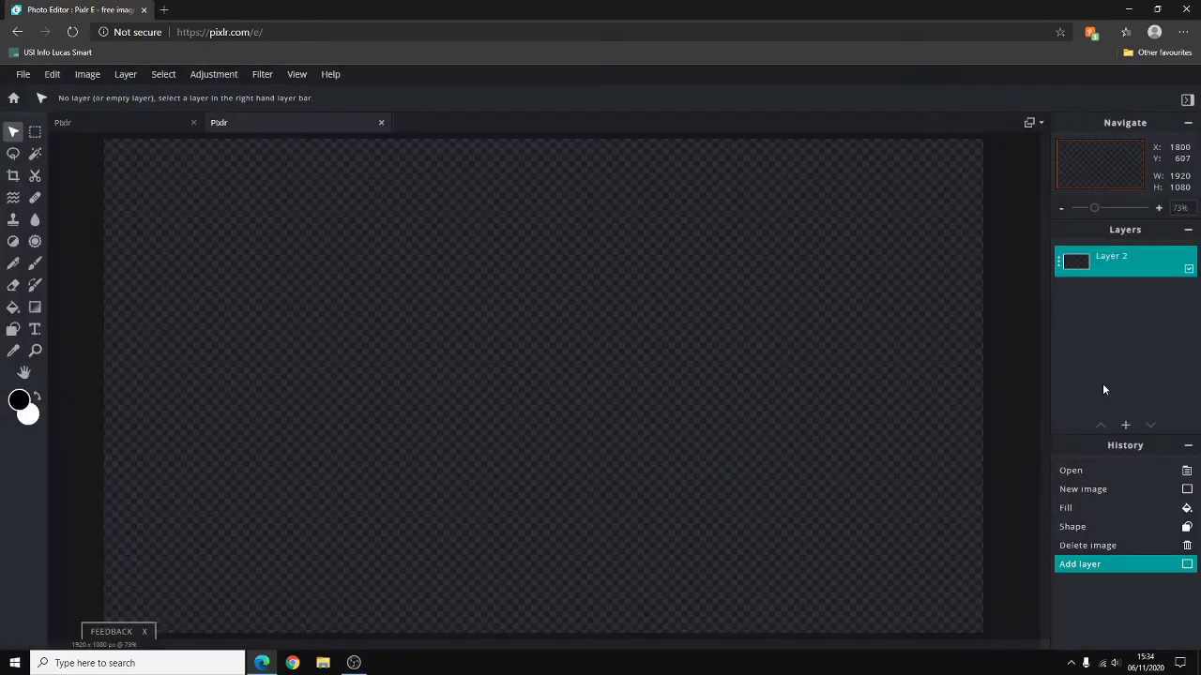
- Set the foreground colour to white #FFFFFF and fill the new layer with it
click(13, 306)
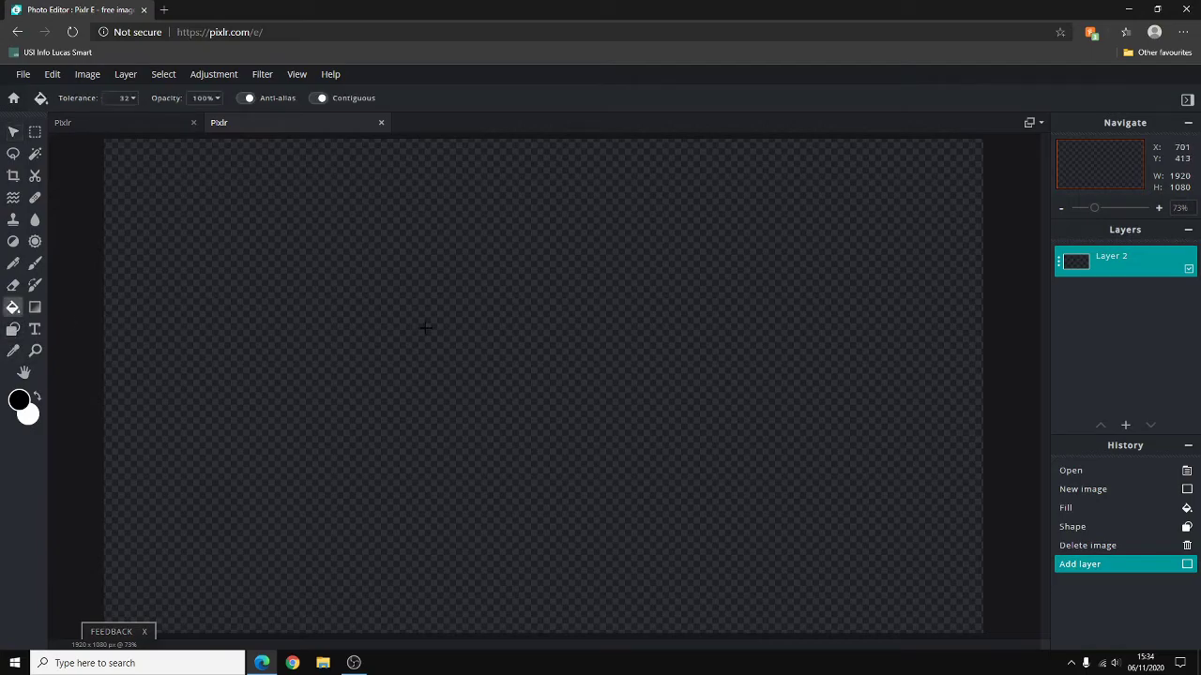
click(19, 401)
click(457, 276)
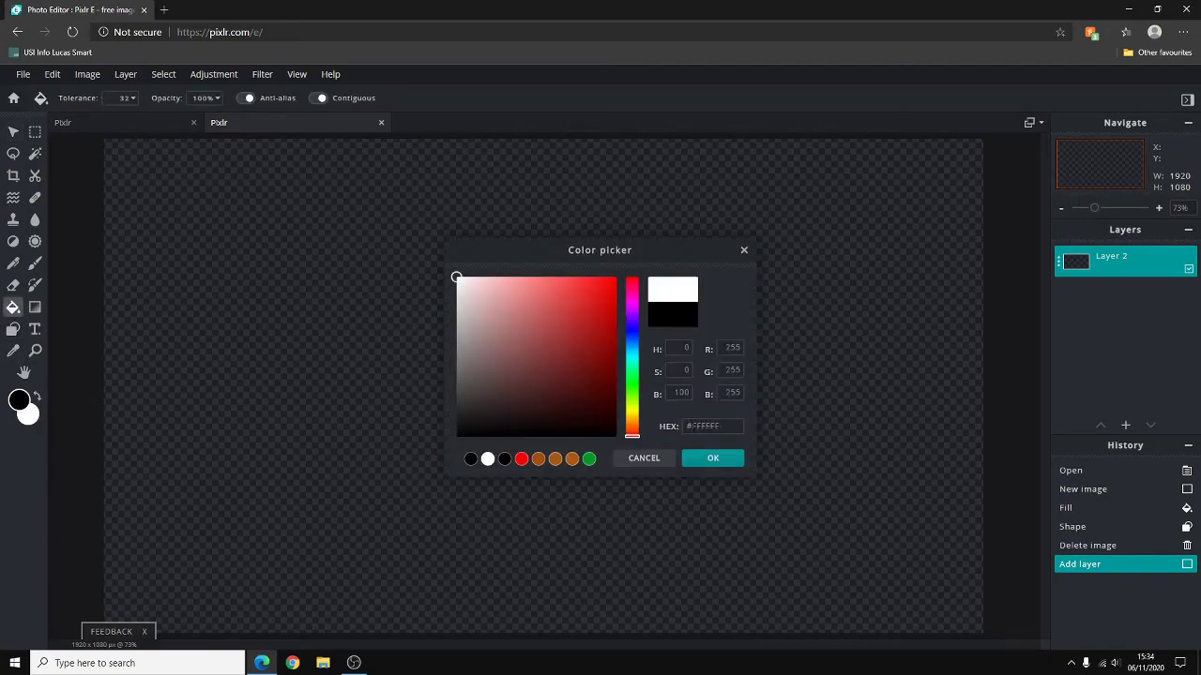
click(710, 459)
click(634, 249)
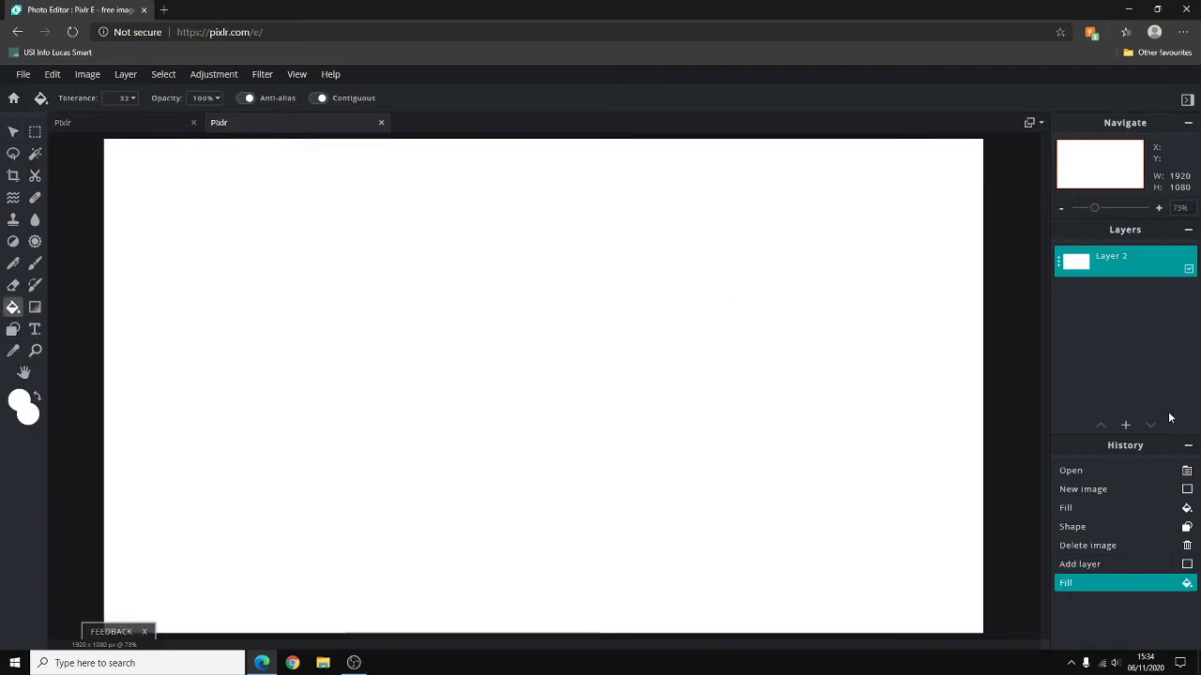
- Add an empty layer above the white one and draw a black-outlined square about 368 x 356 pixels on it, left of centre
click(1125, 424)
click(500, 346)
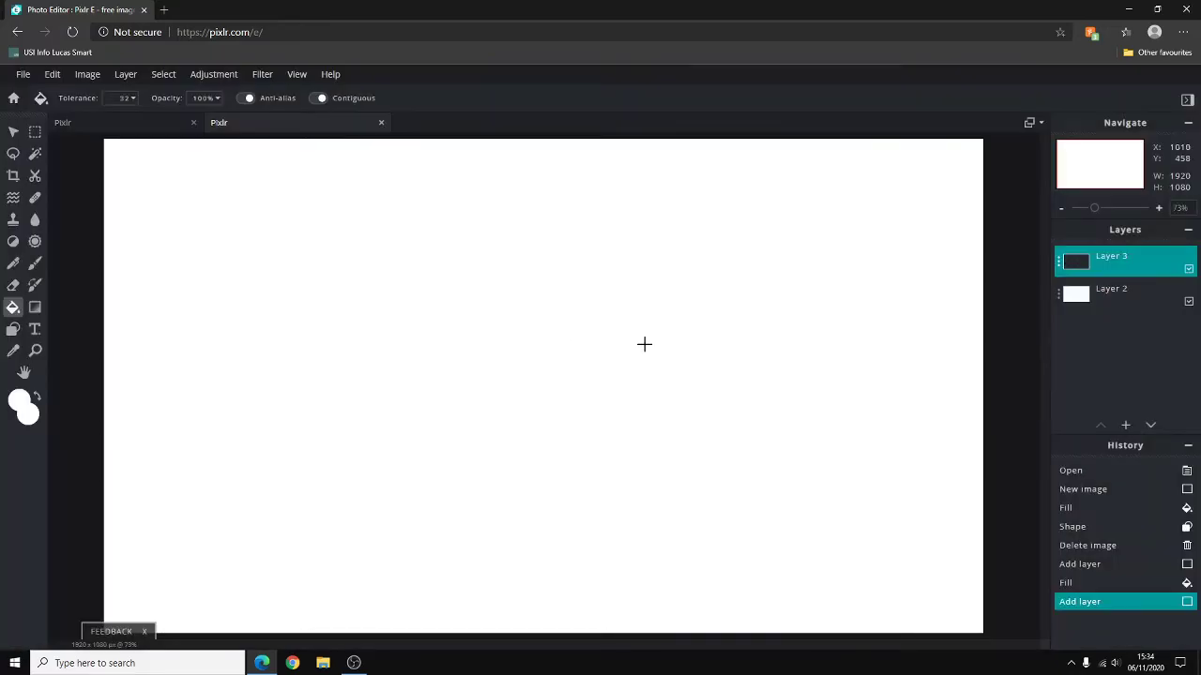
click(13, 329)
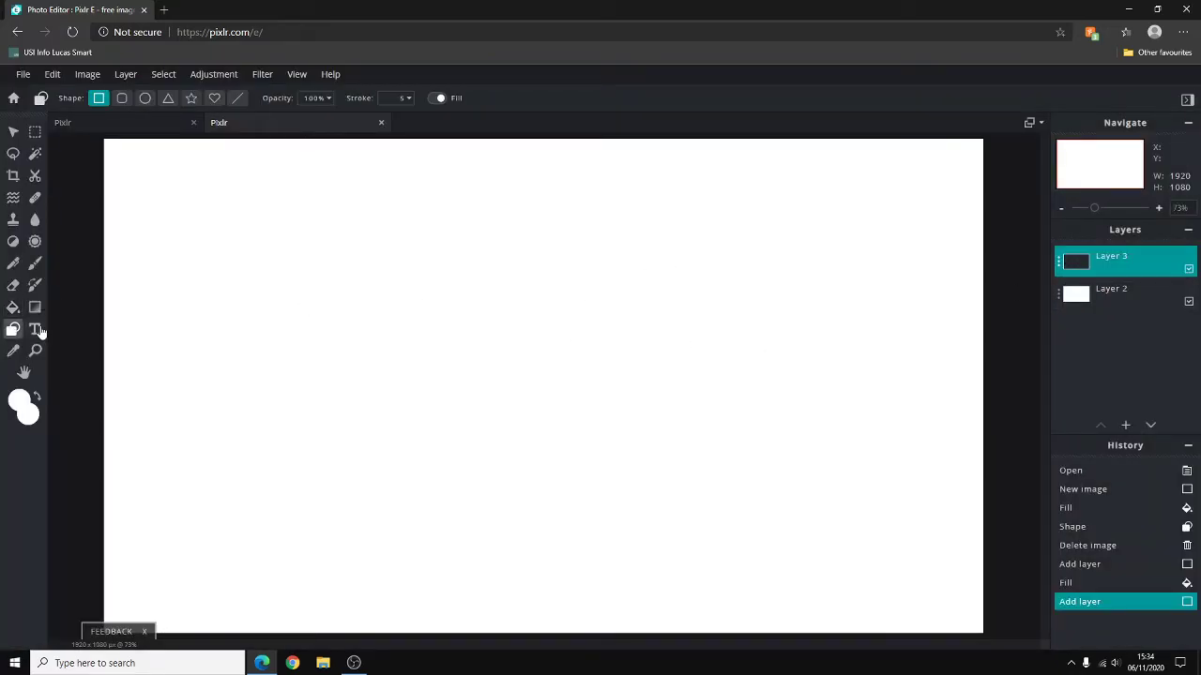
click(18, 401)
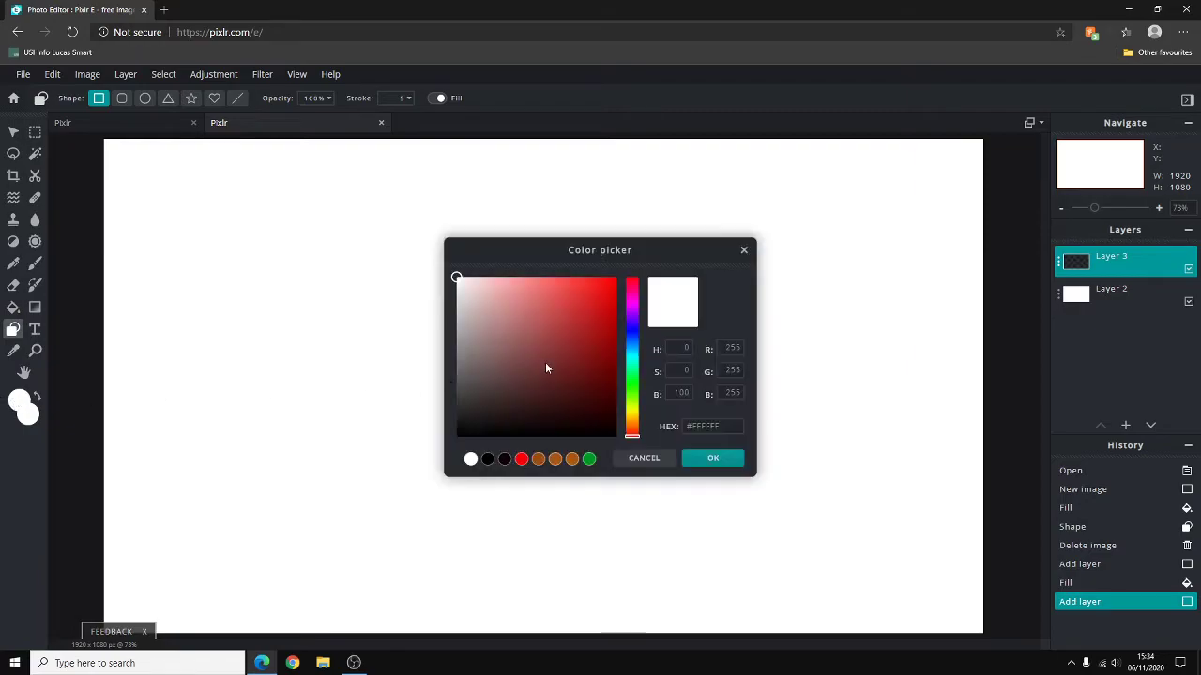
click(716, 459)
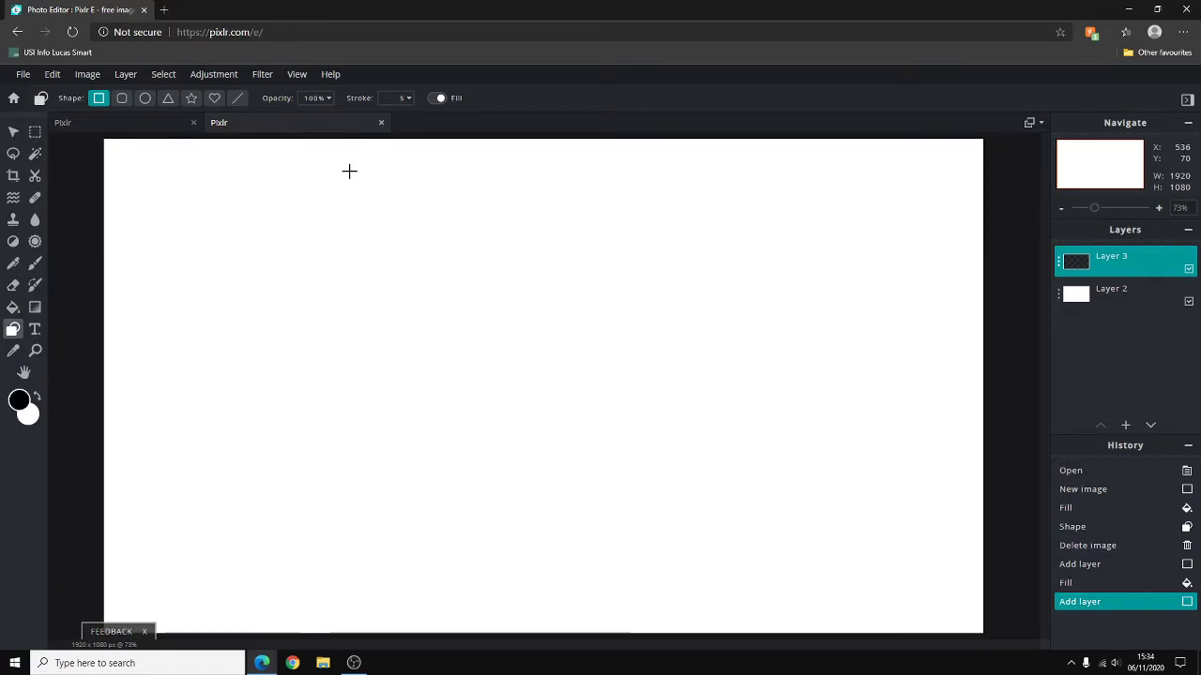
drag(362, 223, 445, 297)
drag(500, 355, 529, 382)
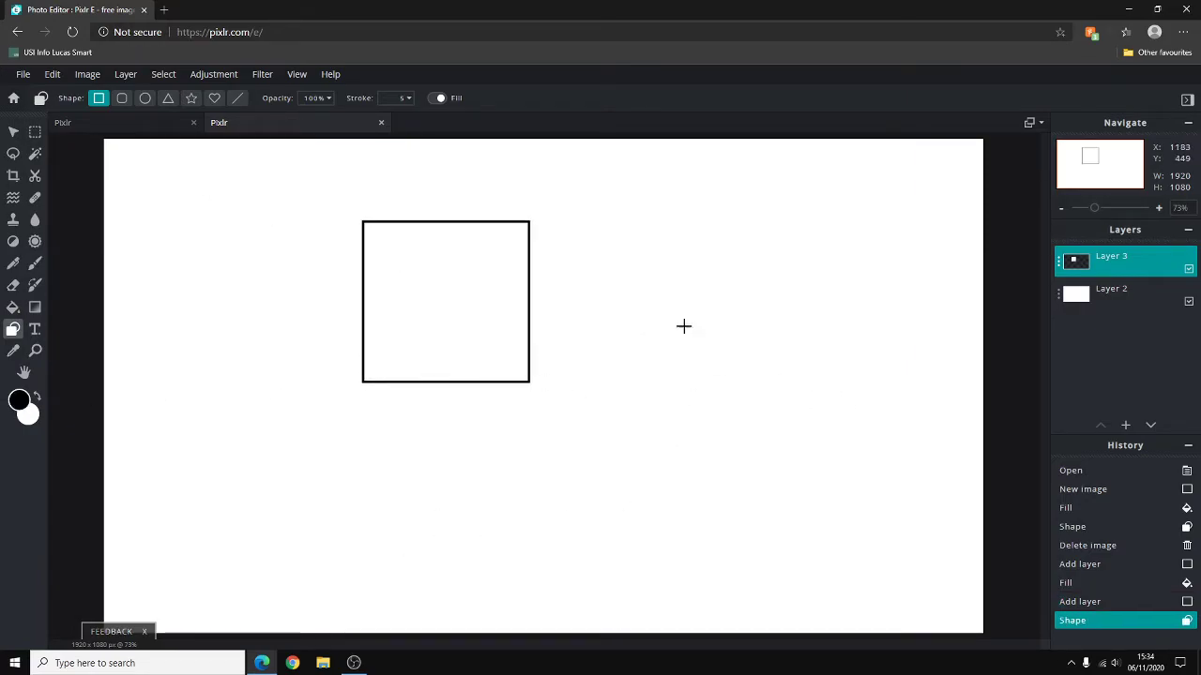
click(13, 131)
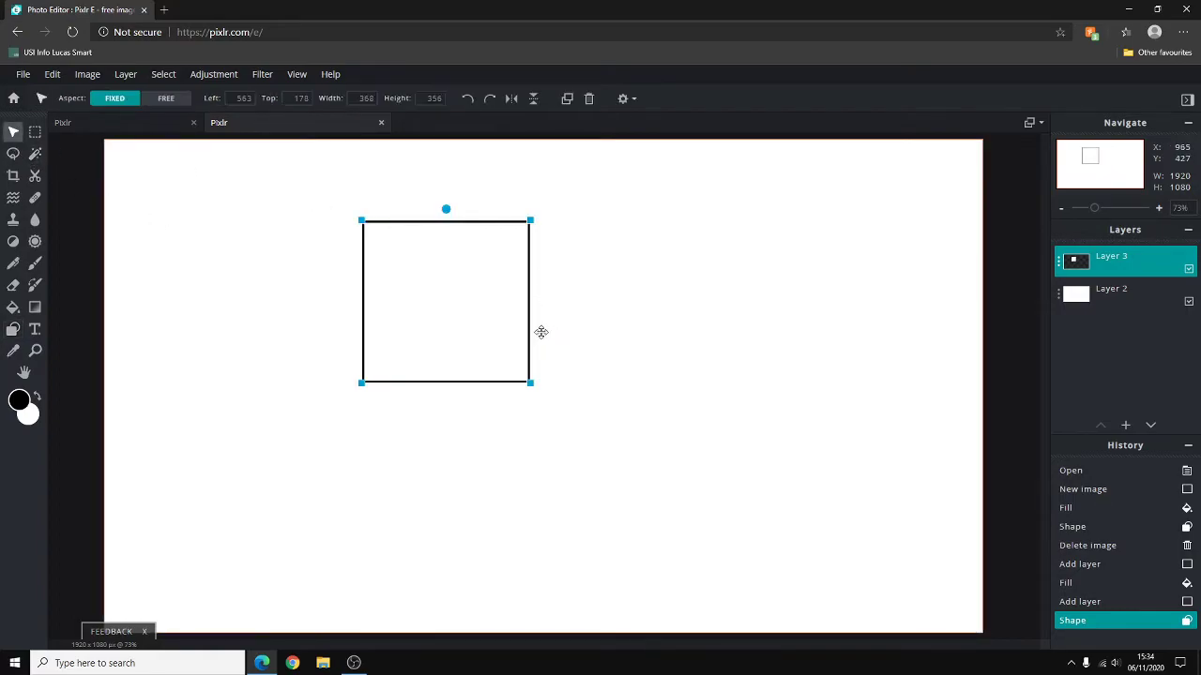
- Move the outlined square diagonally down and right, towards the middle of the canvas
drag(536, 344, 585, 371)
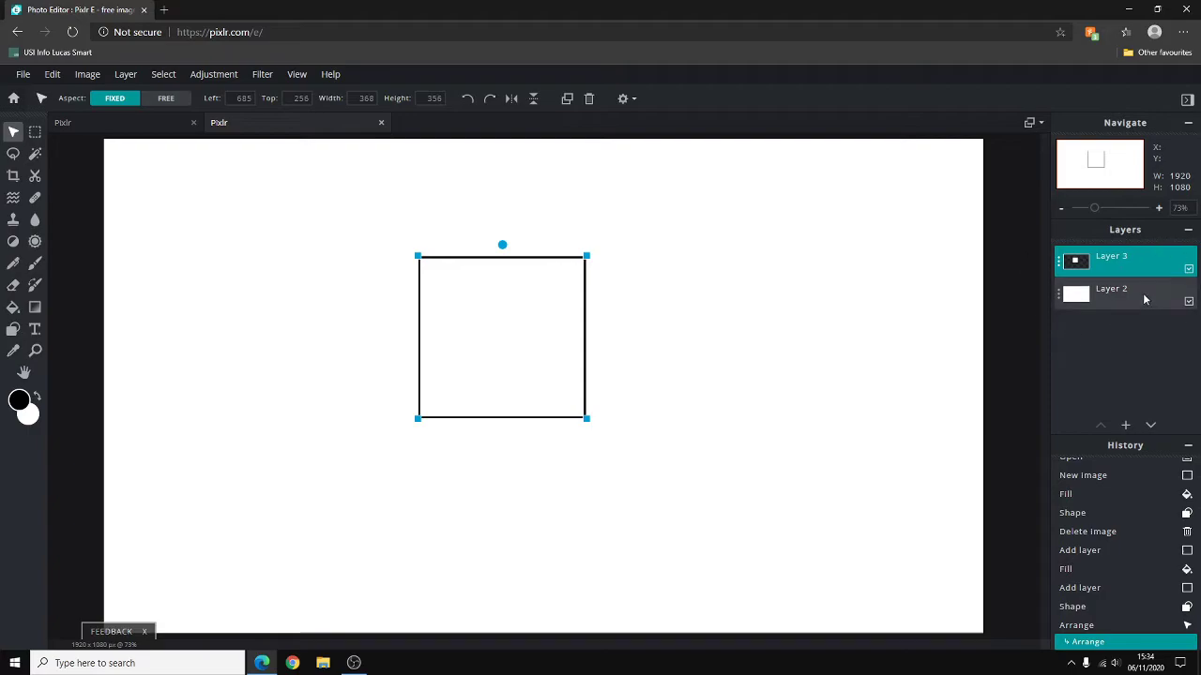
mouse_move(585, 348)
mouse_down()
mouse_move(611, 382)
mouse_move(596, 361)
mouse_up()
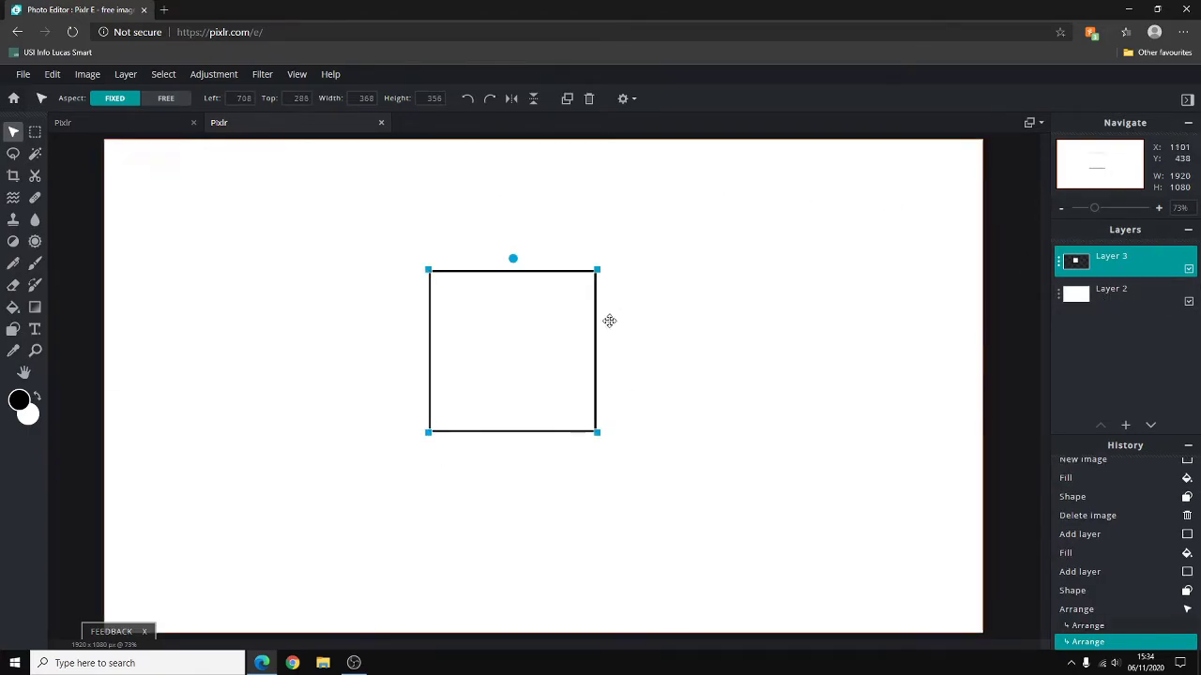
- Draw a black-outlined circle inside the square on the same layer and shift both shapes together slightly to the left
click(13, 330)
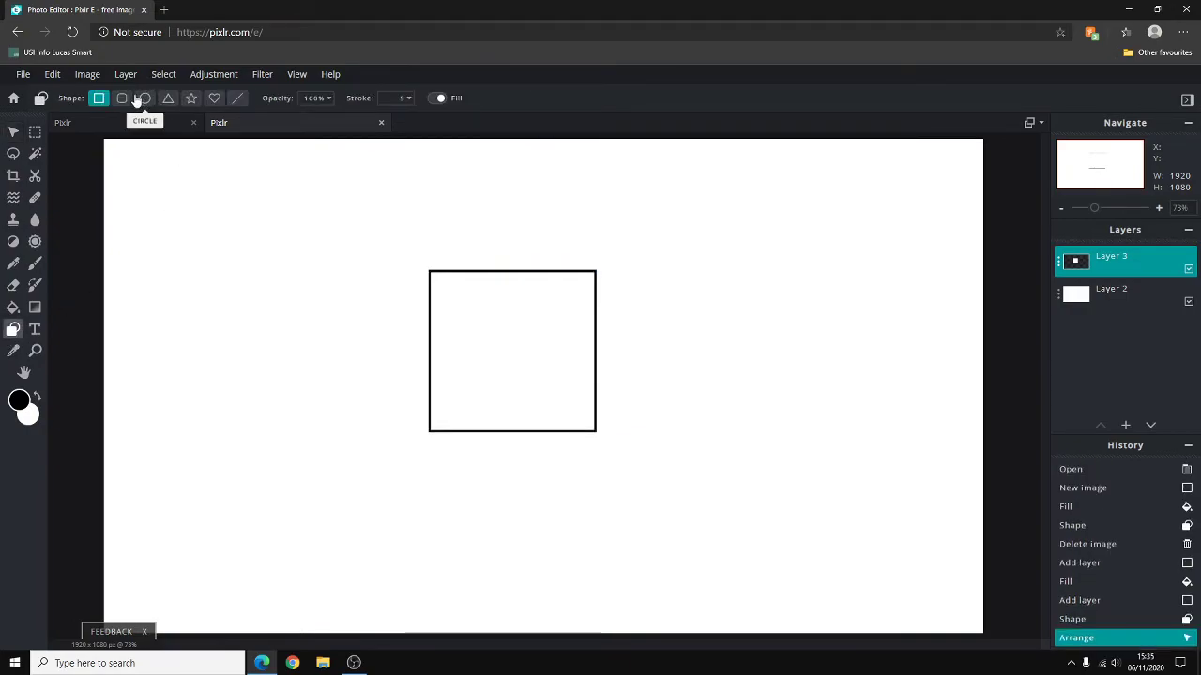
click(143, 97)
drag(455, 292, 563, 376)
click(13, 131)
click(922, 275)
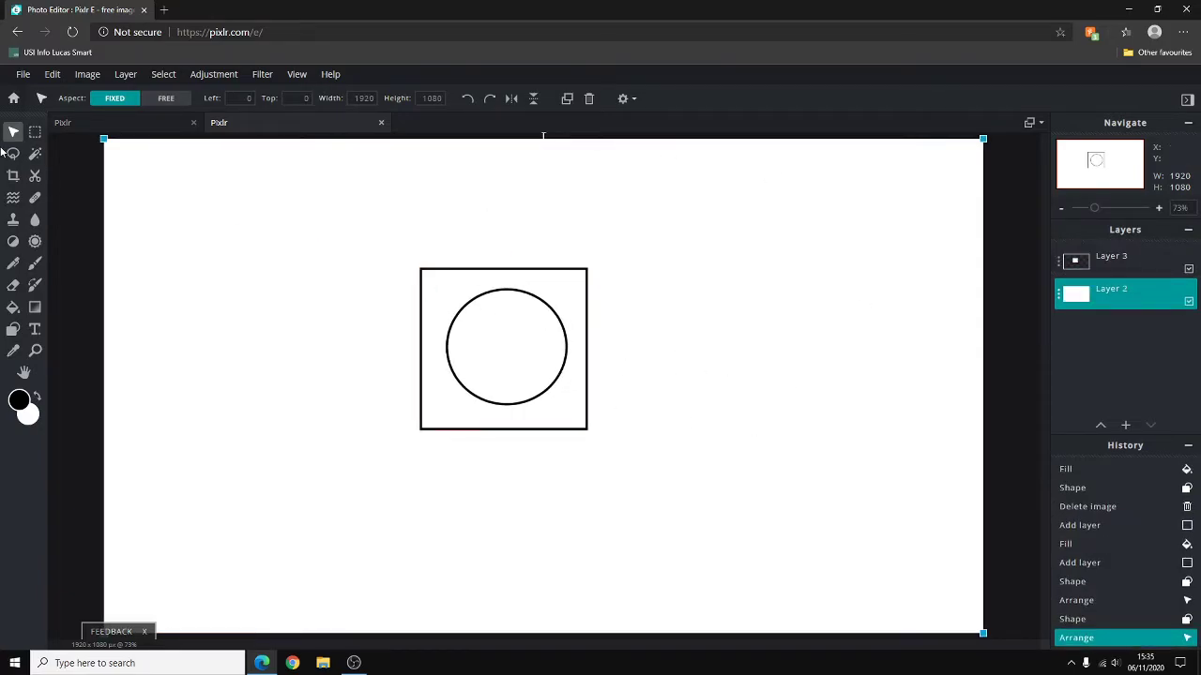
- Add a new text layer reading "Pixlr - Tutorial" in place of the placeholder text
click(35, 329)
click(450, 235)
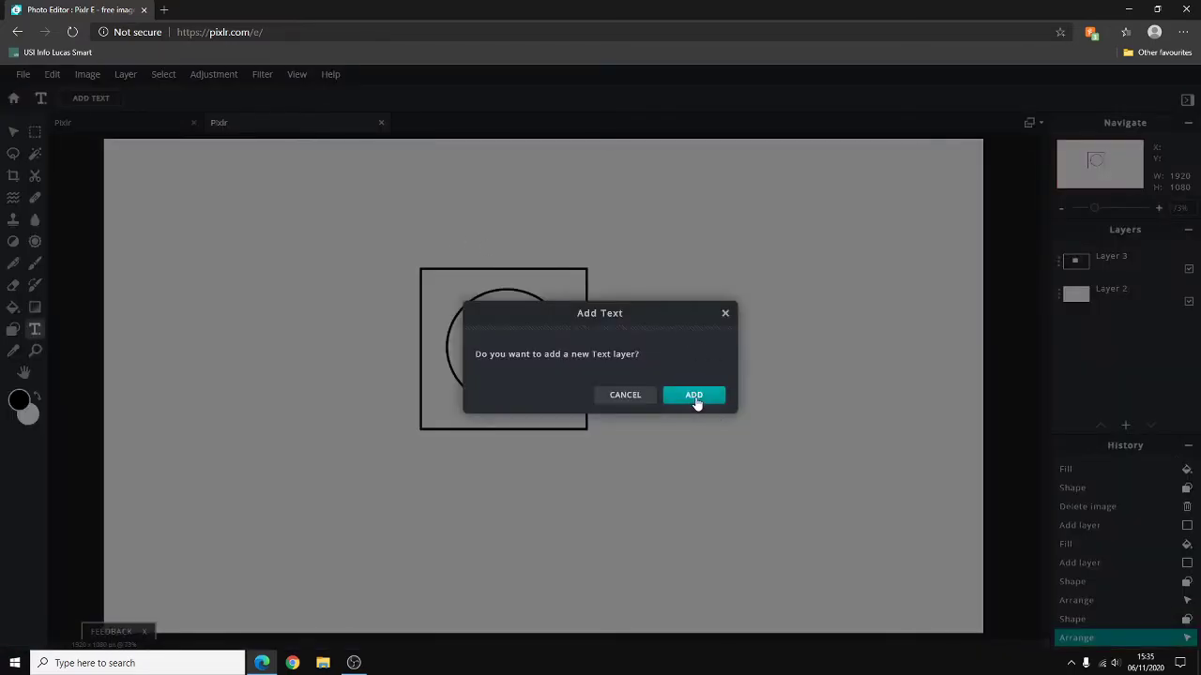
click(694, 401)
key(BackSpace)
text(OP)
key(BackSpace)
key(BackSpace)
text(Pixlr)
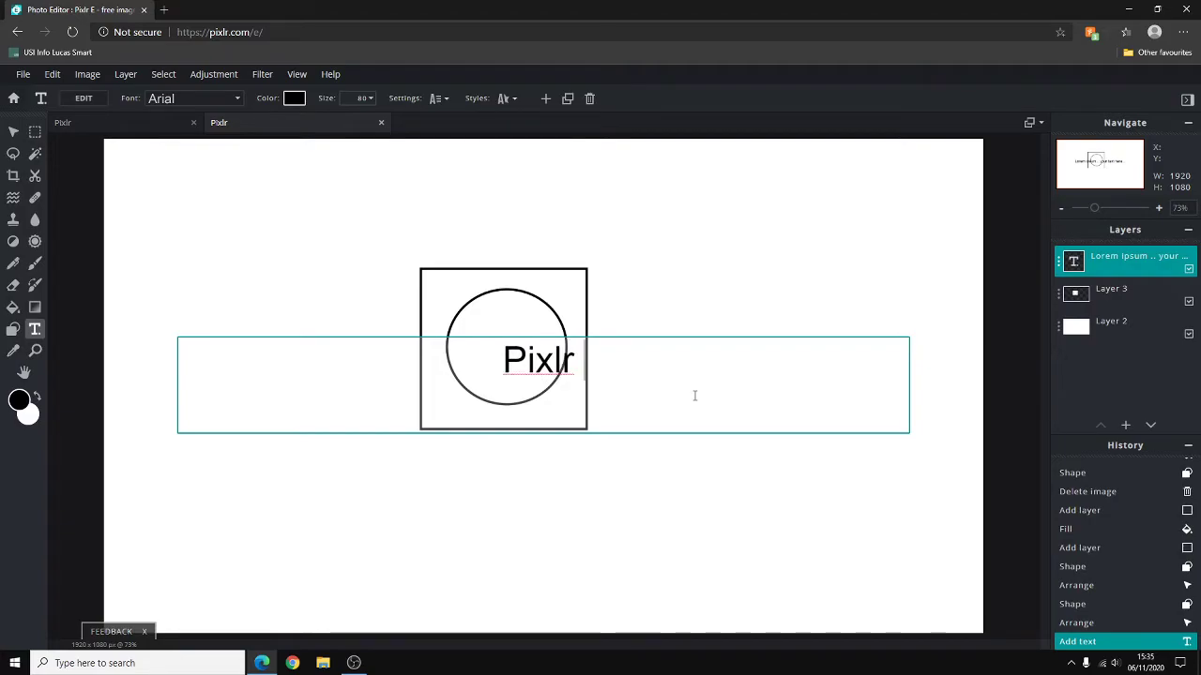
text( - Tutorial)
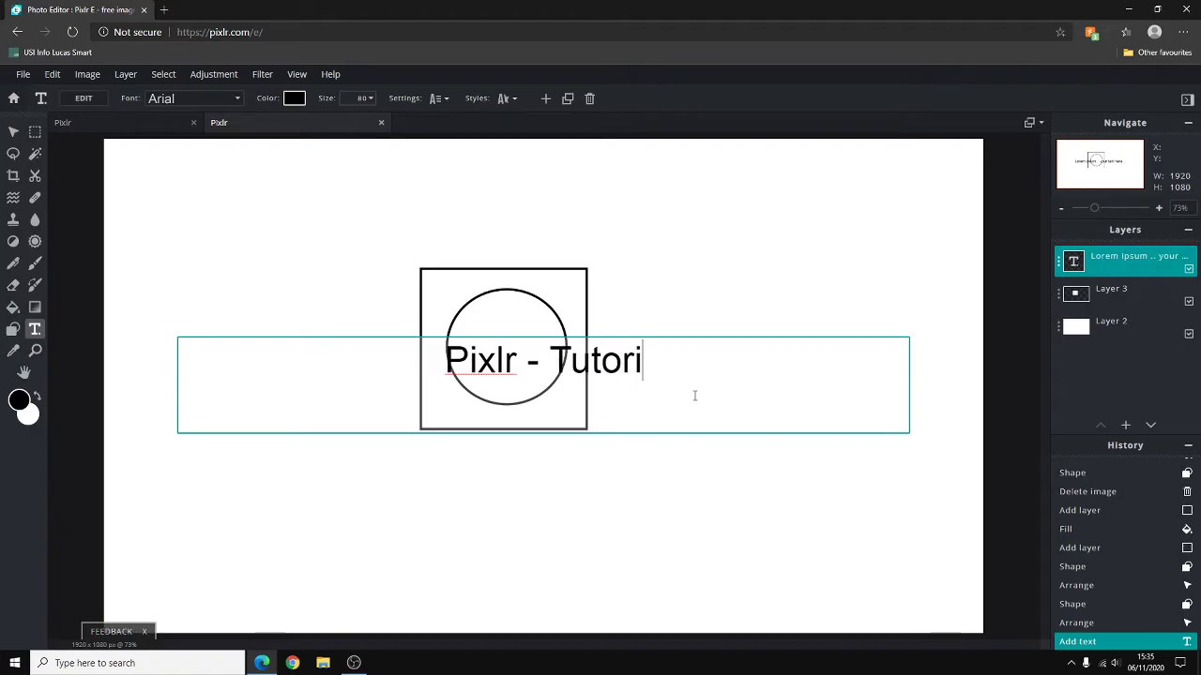
- Finish editing the "Pixlr - Tutorial" text and move it above the square
right_click(478, 357)
click(738, 409)
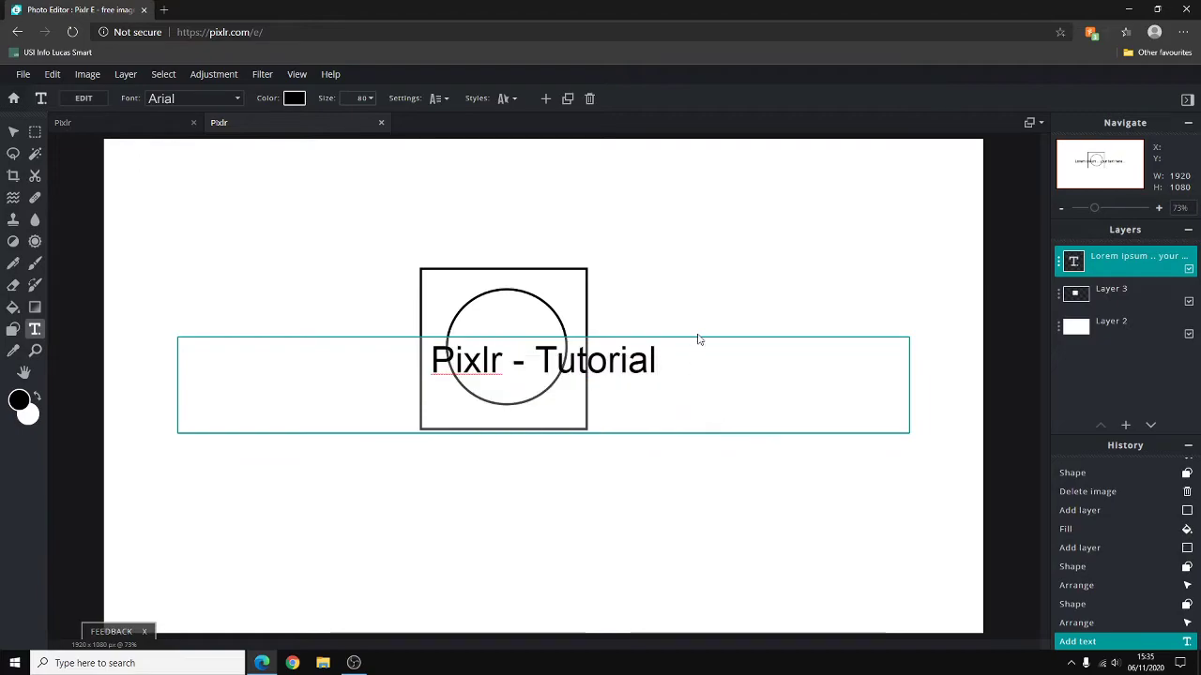
click(675, 455)
drag(643, 366, 663, 233)
right_click(558, 231)
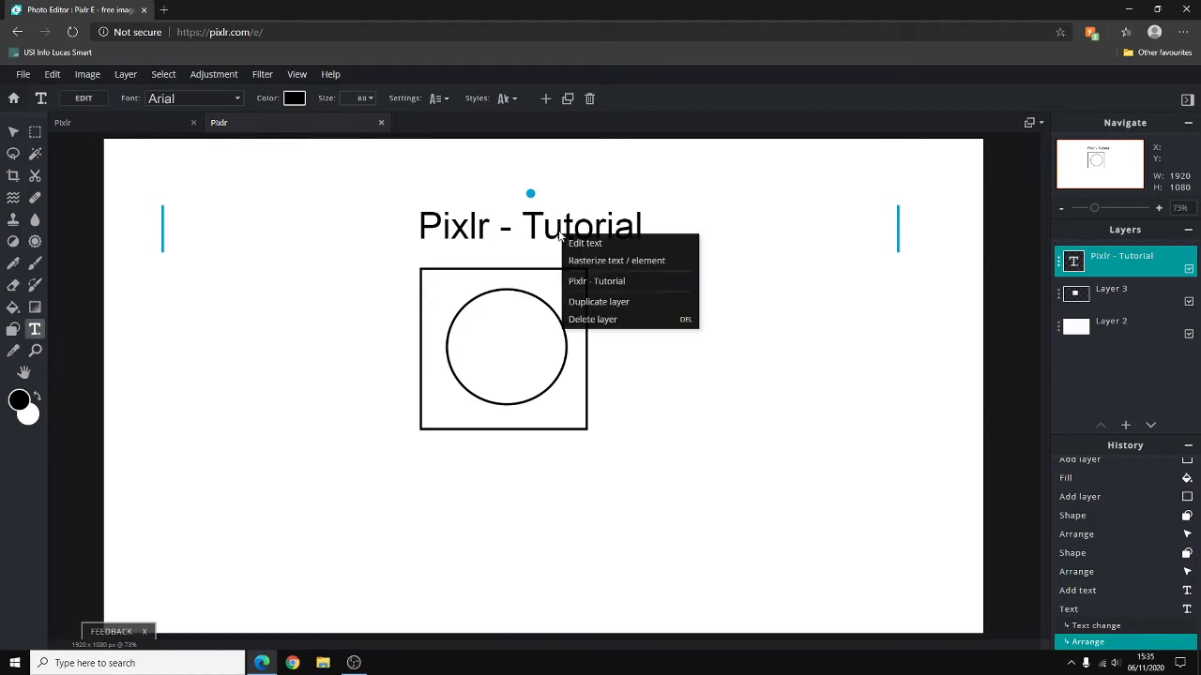
- Give the title text an outline of size 2 in light grey #BCBCBC
click(512, 101)
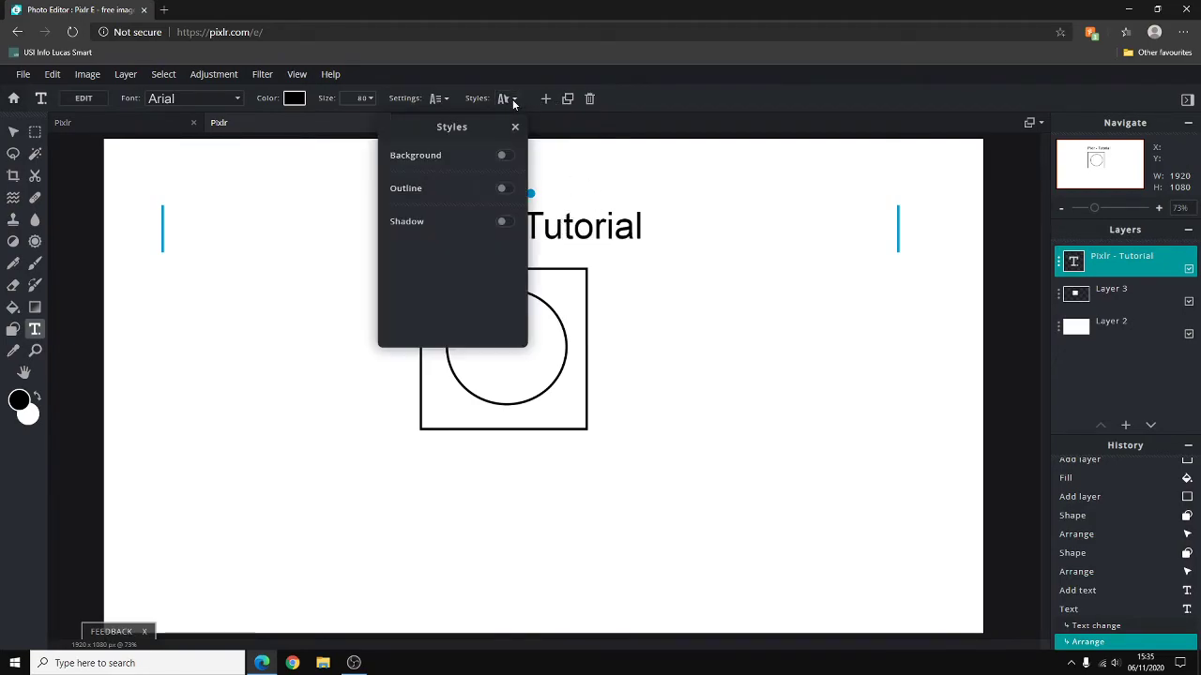
click(505, 188)
drag(419, 269, 404, 270)
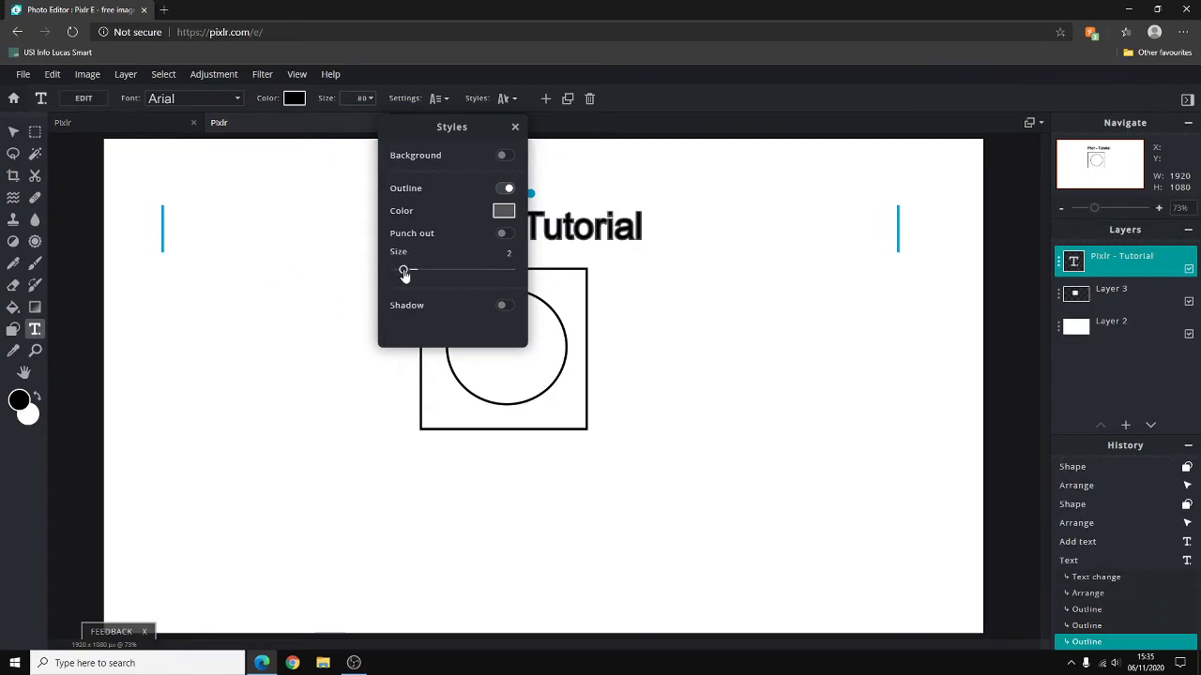
click(505, 211)
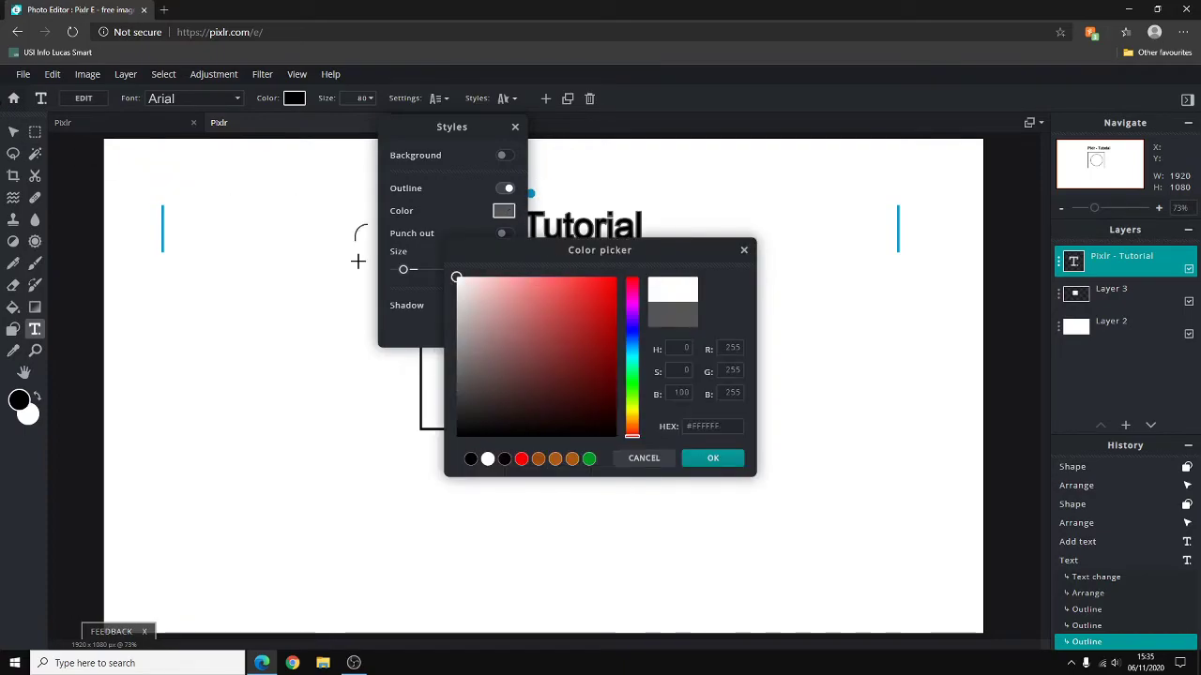
mouse_move(456, 319)
mouse_down()
mouse_move(477, 277)
mouse_move(472, 311)
mouse_move(509, 273)
mouse_move(448, 295)
mouse_move(456, 319)
mouse_up()
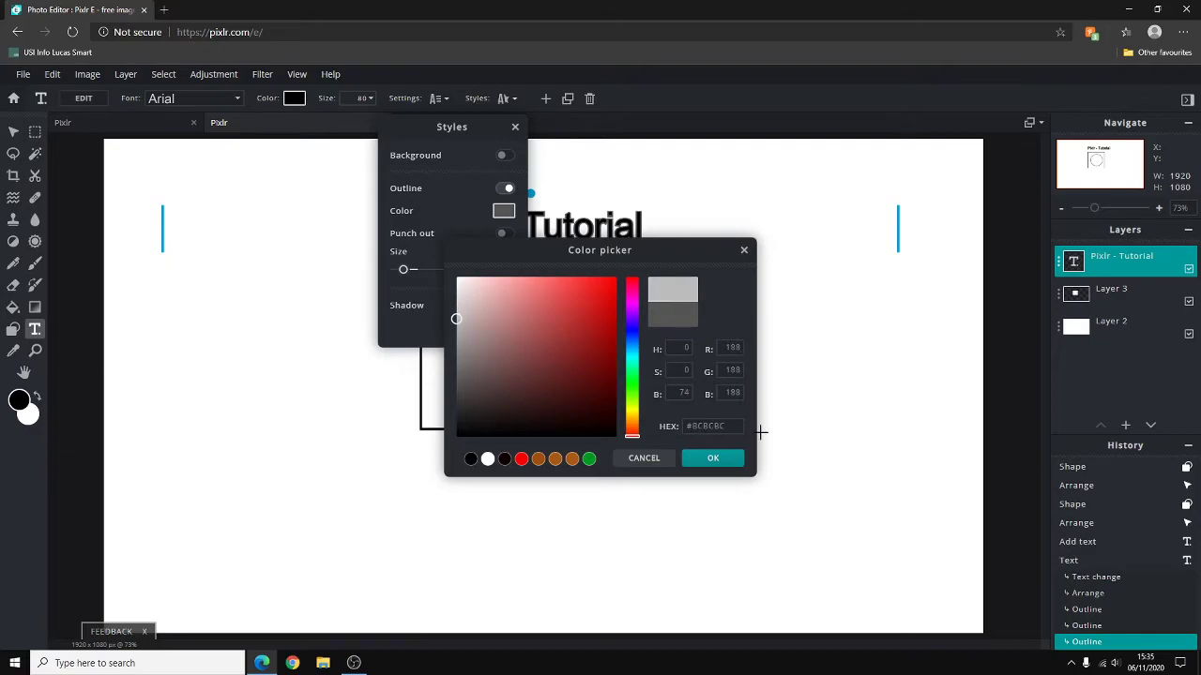
click(715, 459)
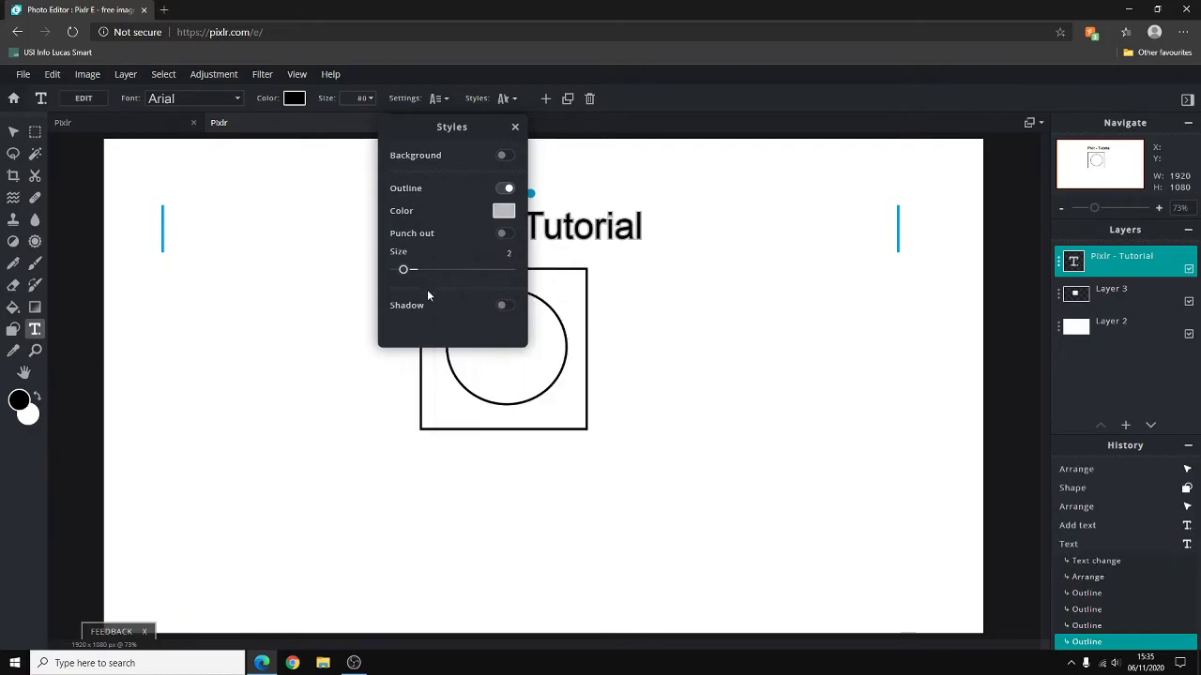
- Turn on a shadow for the title text with blur 0 and vertical position -19
click(504, 306)
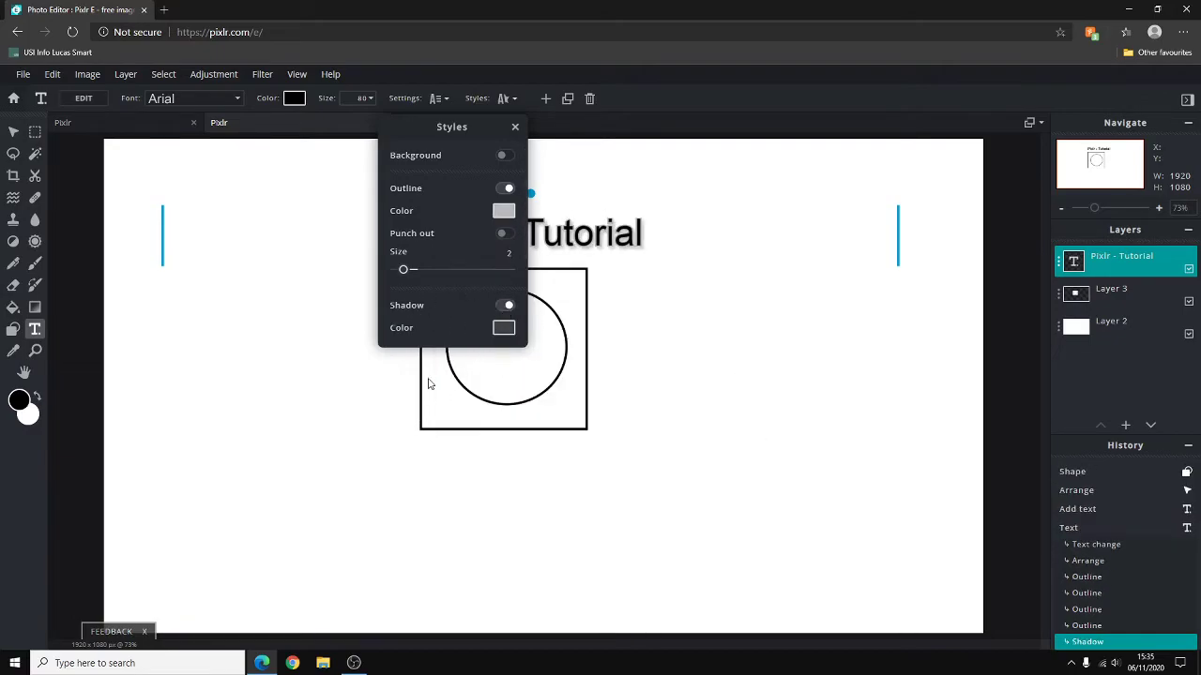
scroll(440, 305, down, 1)
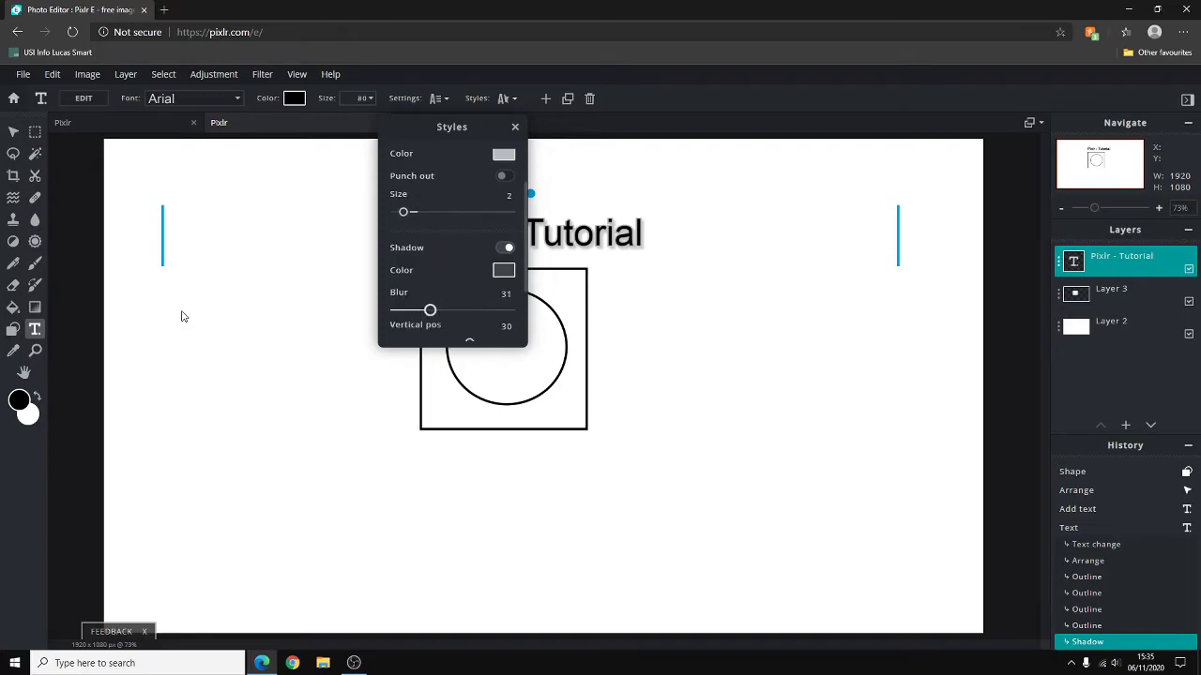
scroll(459, 254, down, 5)
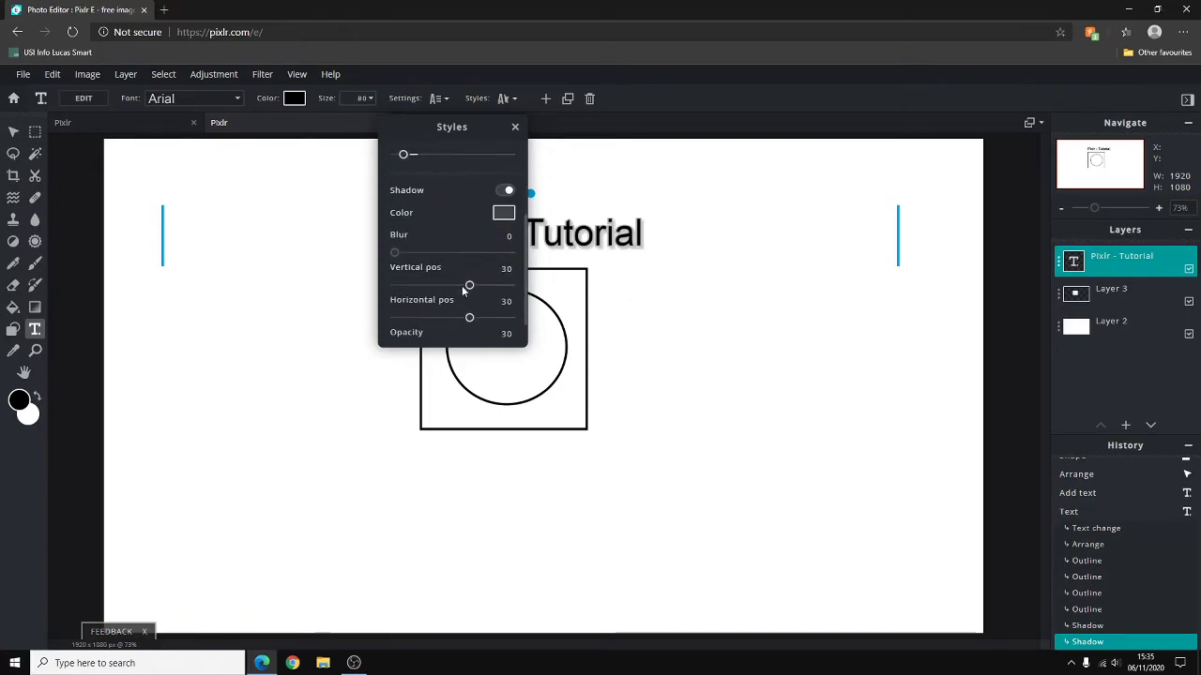
drag(469, 285, 442, 285)
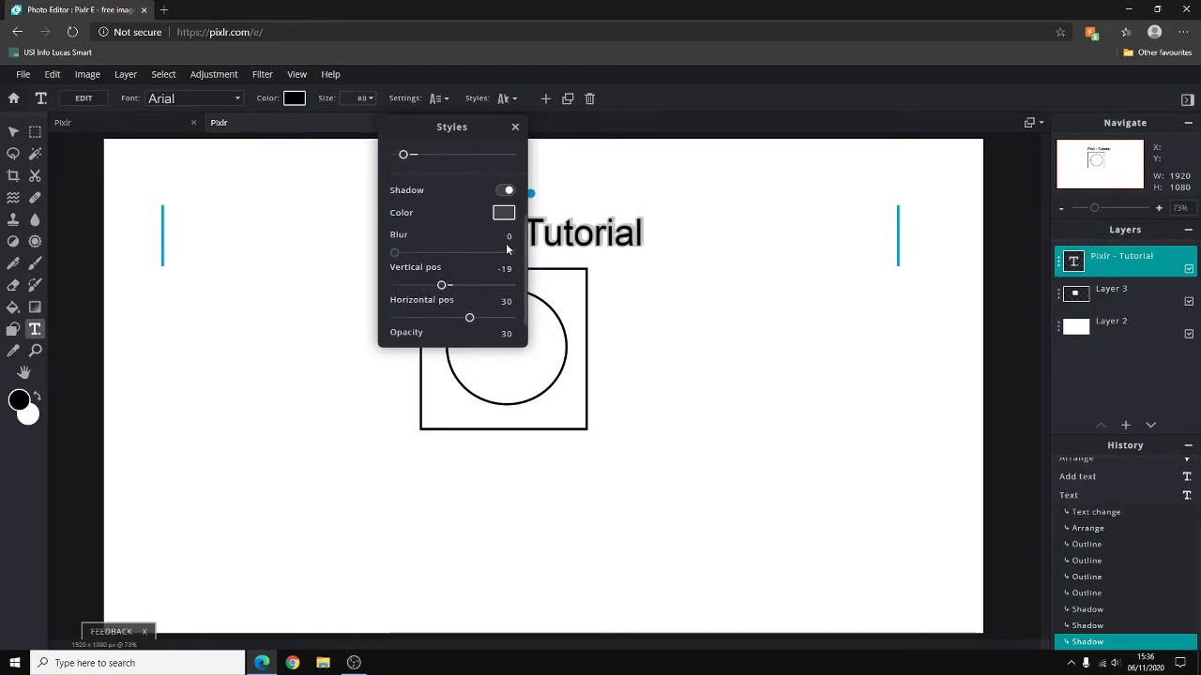
- Try dark grey #636363 for the title's shadow, then change the shadow colour to a lighter grey, about #A8A3A3
click(503, 212)
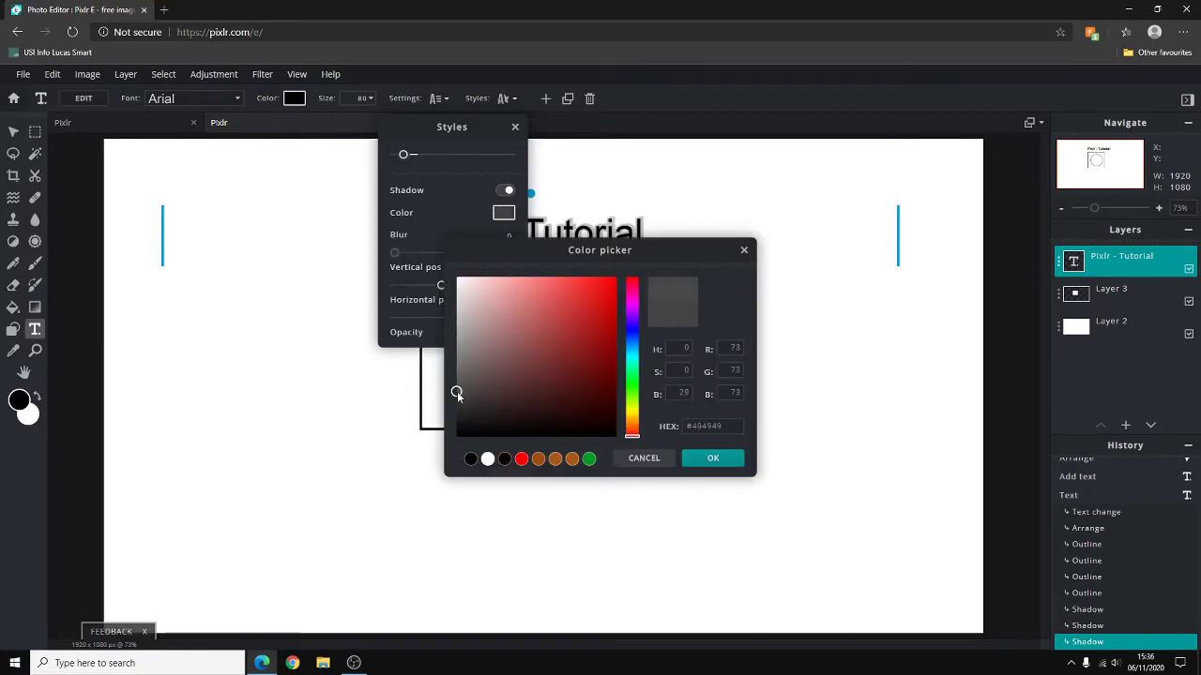
drag(457, 395, 454, 380)
click(734, 460)
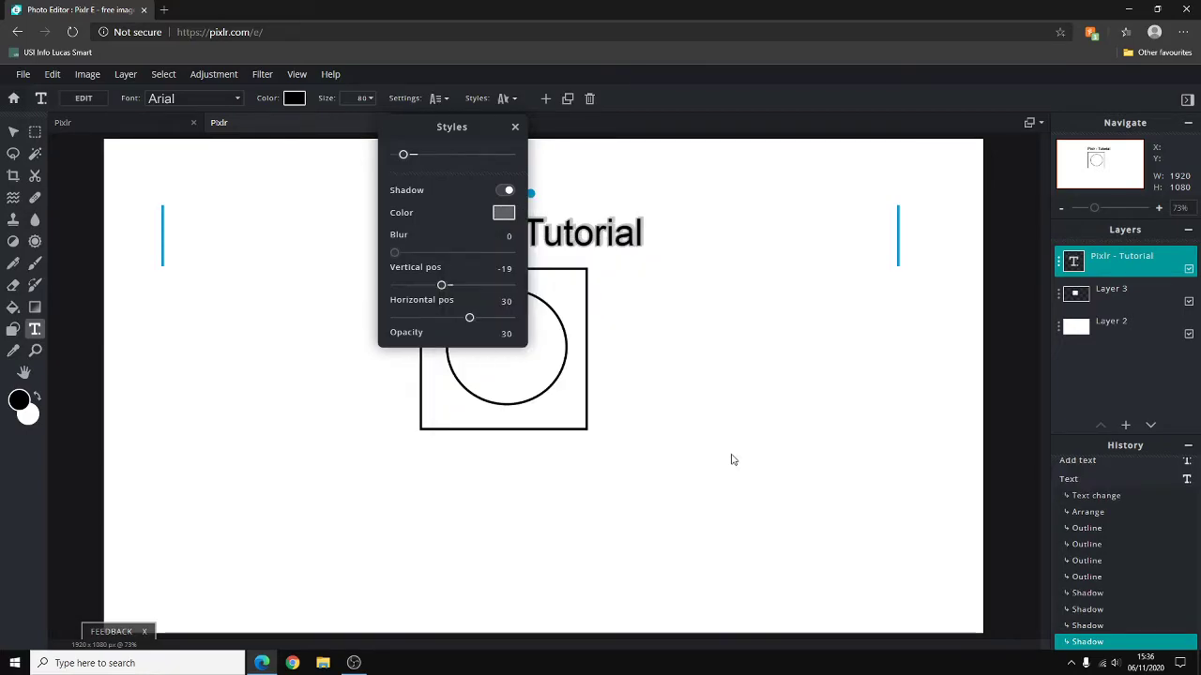
click(504, 212)
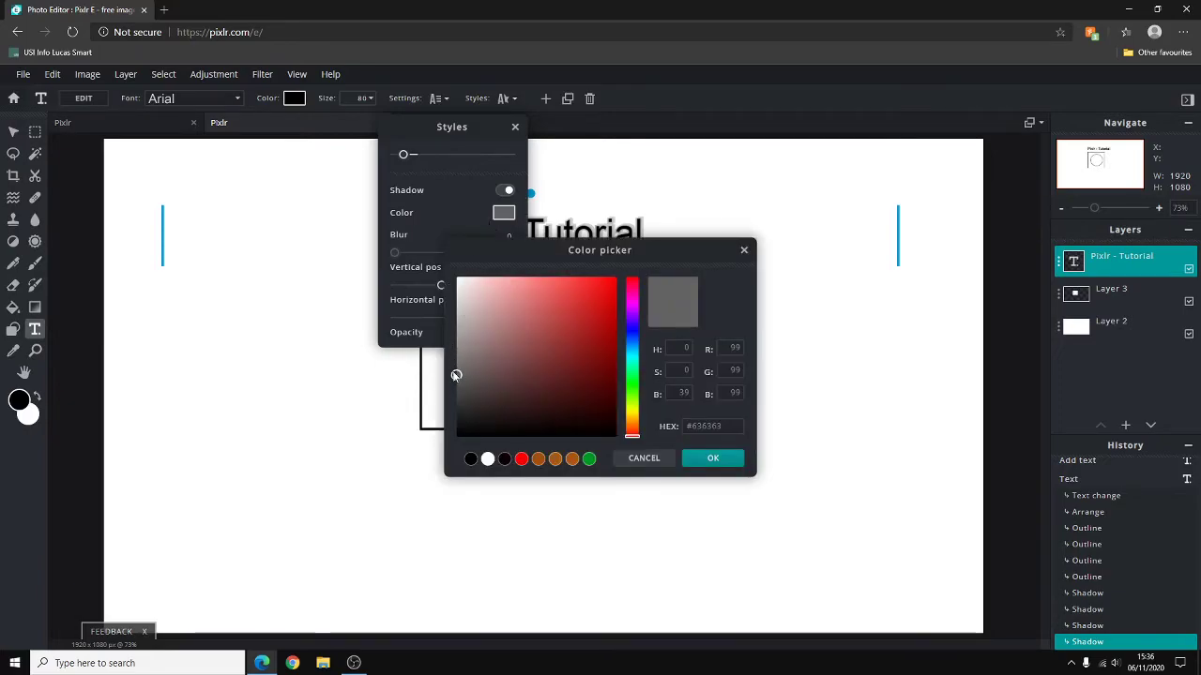
drag(457, 377, 461, 336)
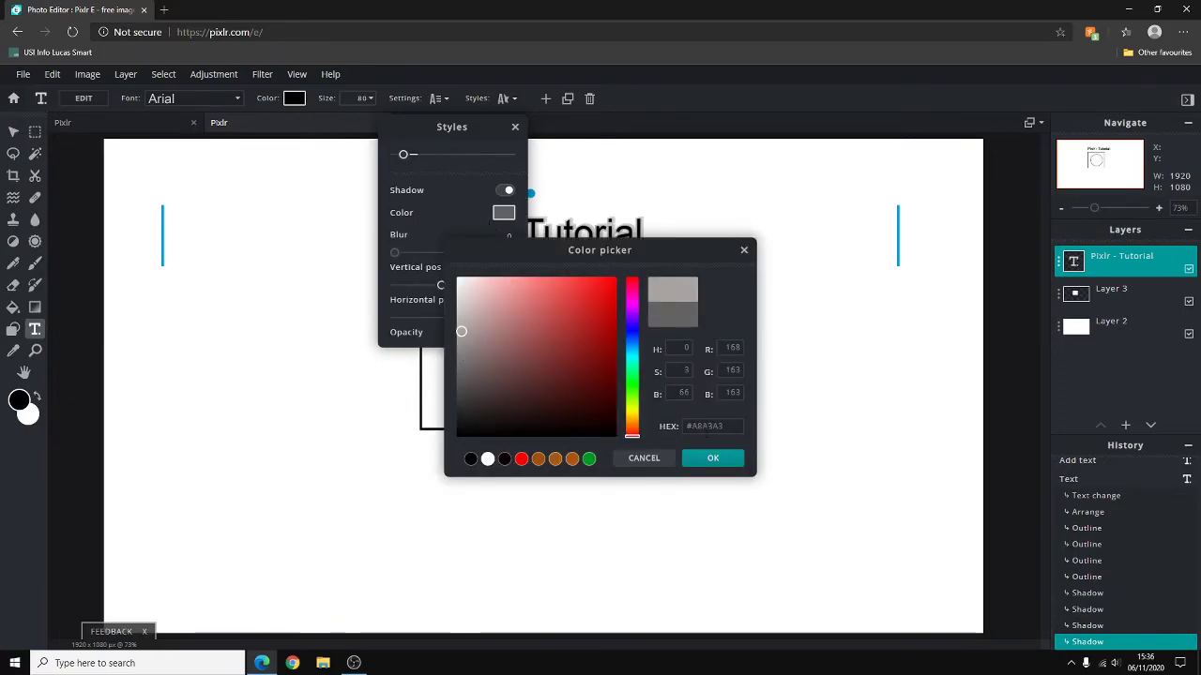
click(725, 460)
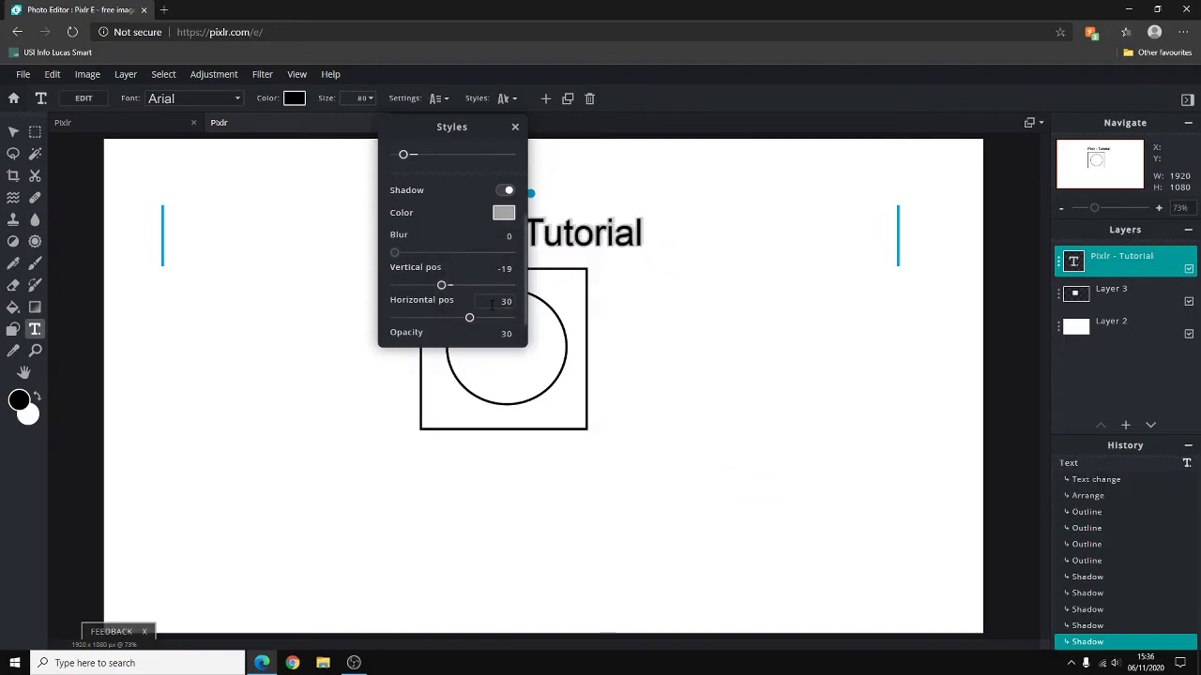
- Lower the opacity of the title's shadow and move the title slightly up and left above the square
scroll(469, 314, down, 1)
drag(427, 324, 56, 319)
click(514, 126)
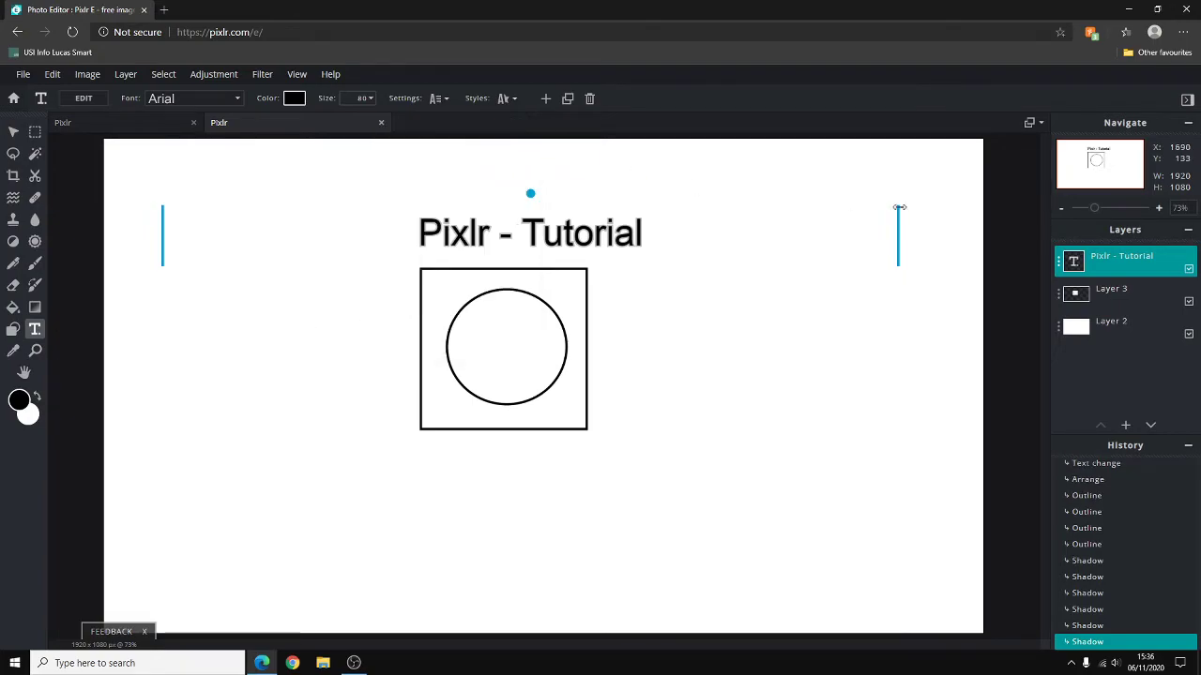
drag(588, 213, 646, 228)
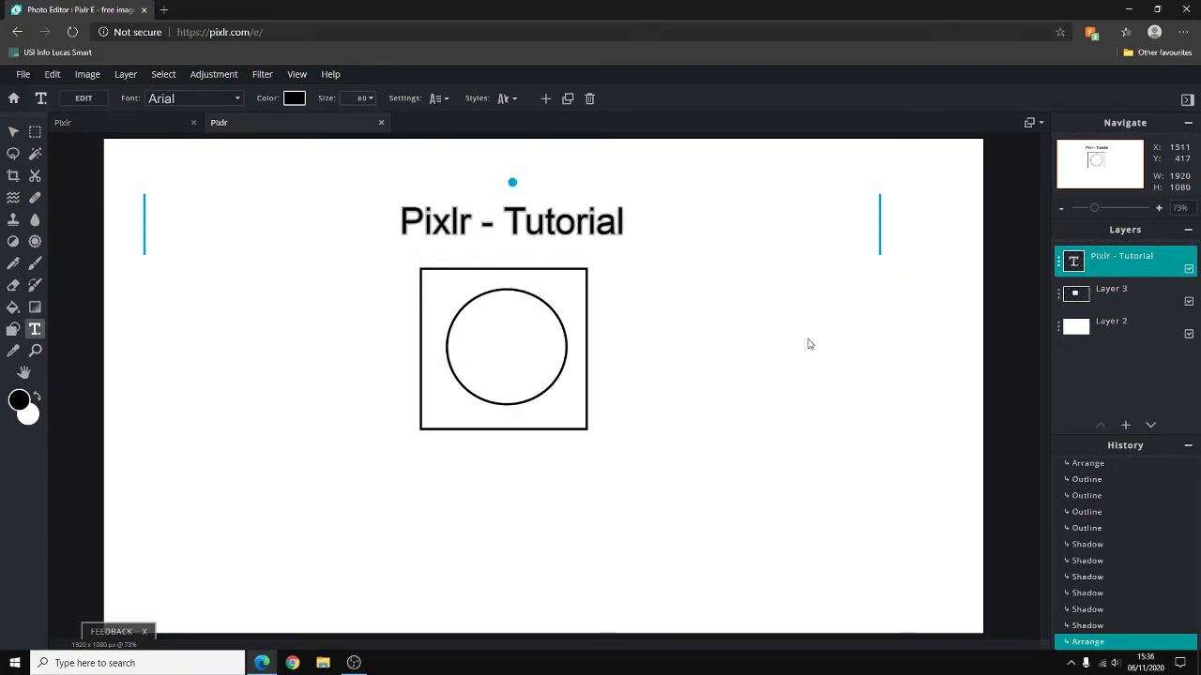
click(838, 405)
click(531, 313)
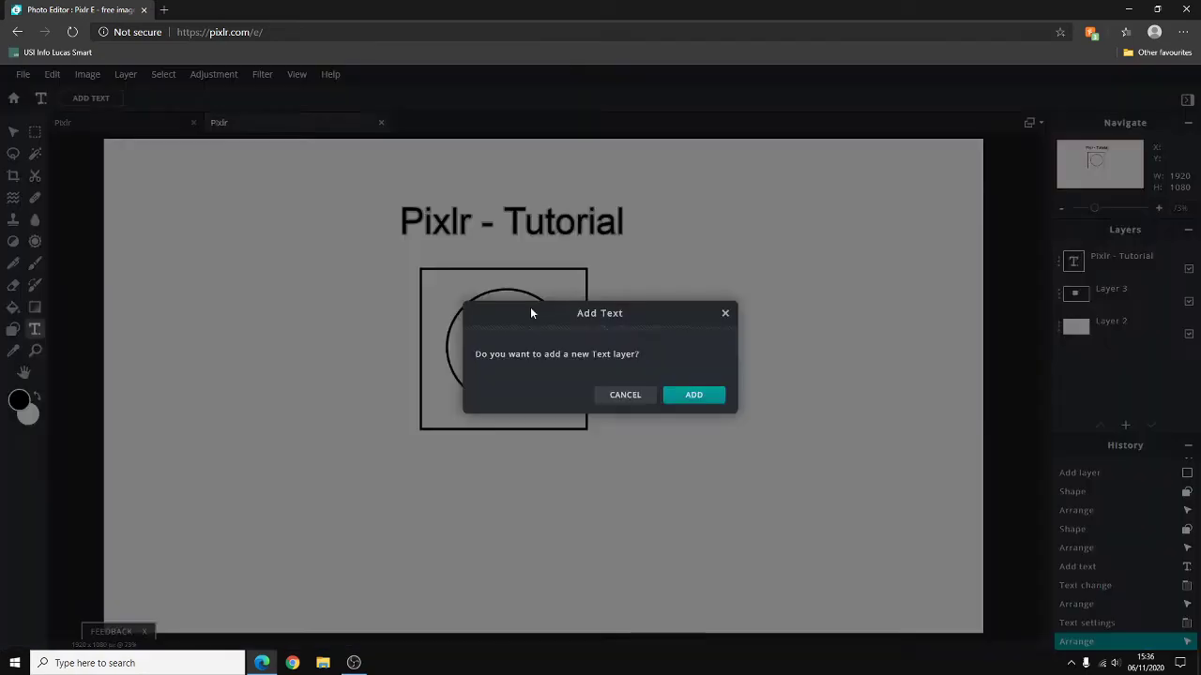
click(614, 398)
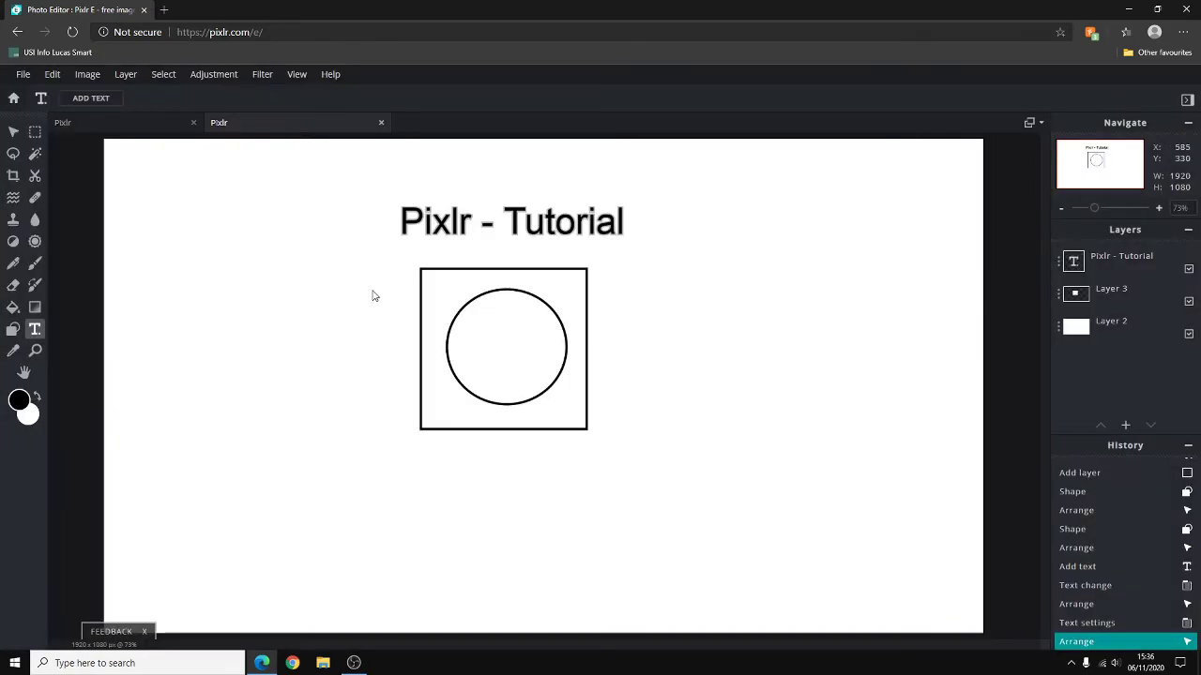
click(14, 133)
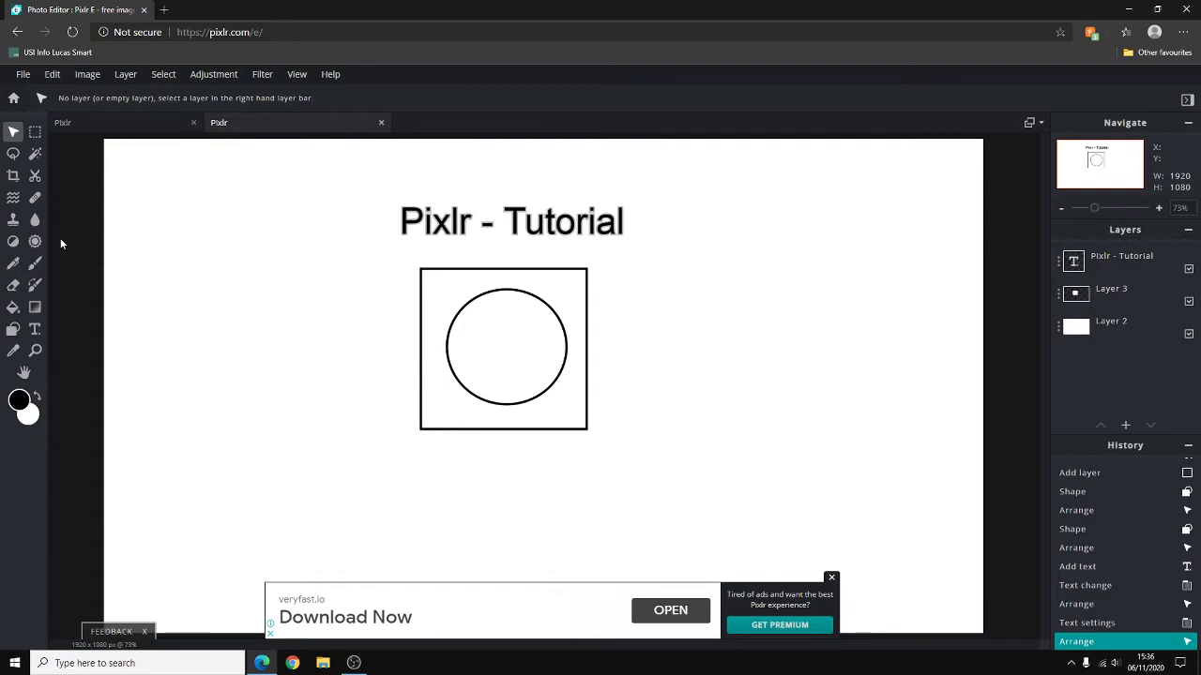
- Add a second text layer reading "Photoshop Alternative" in place of the placeholder text
click(35, 329)
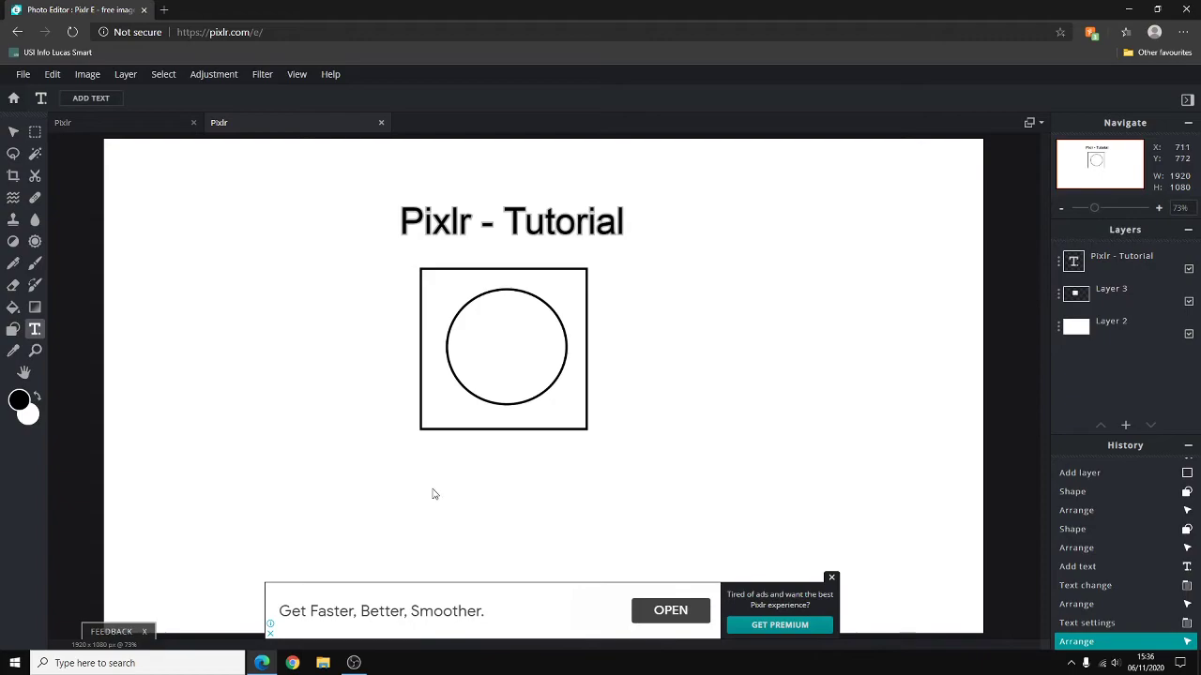
click(441, 492)
click(694, 395)
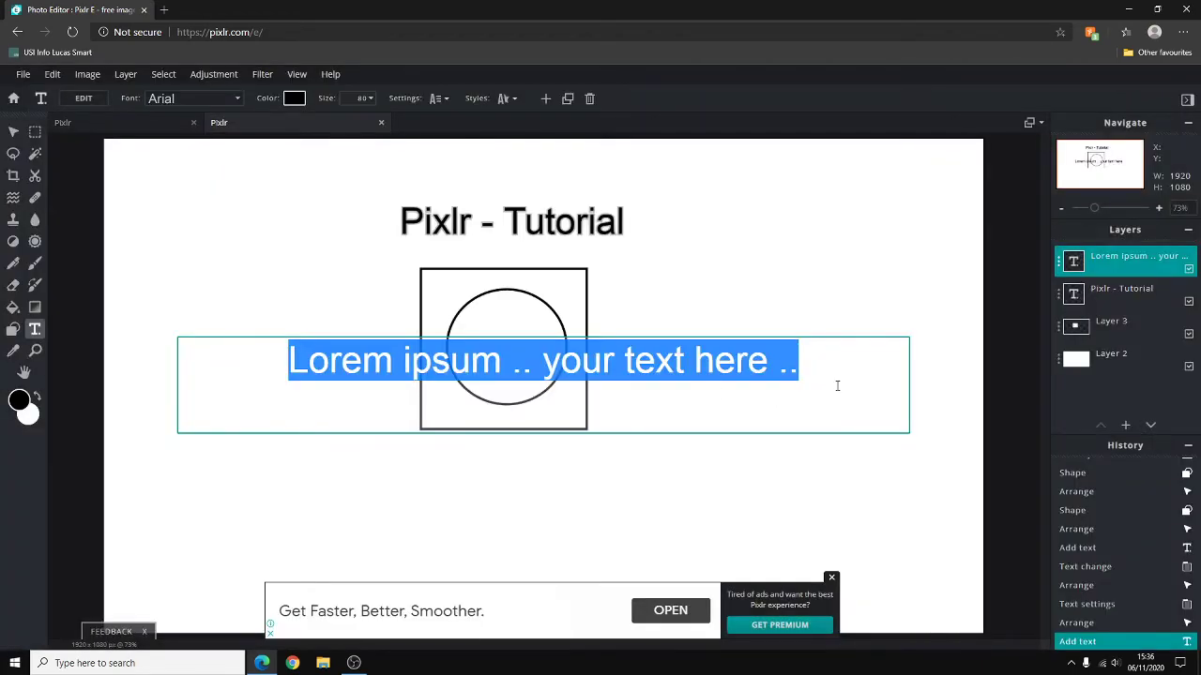
key(BackSpace)
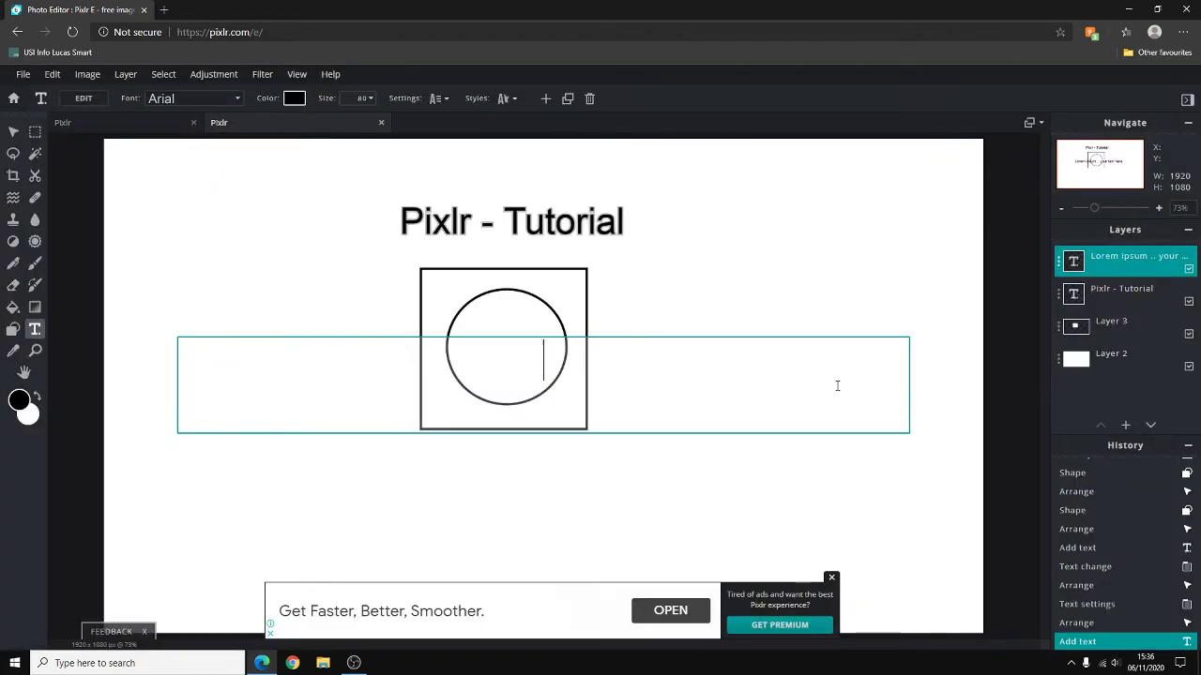
text(Photo)
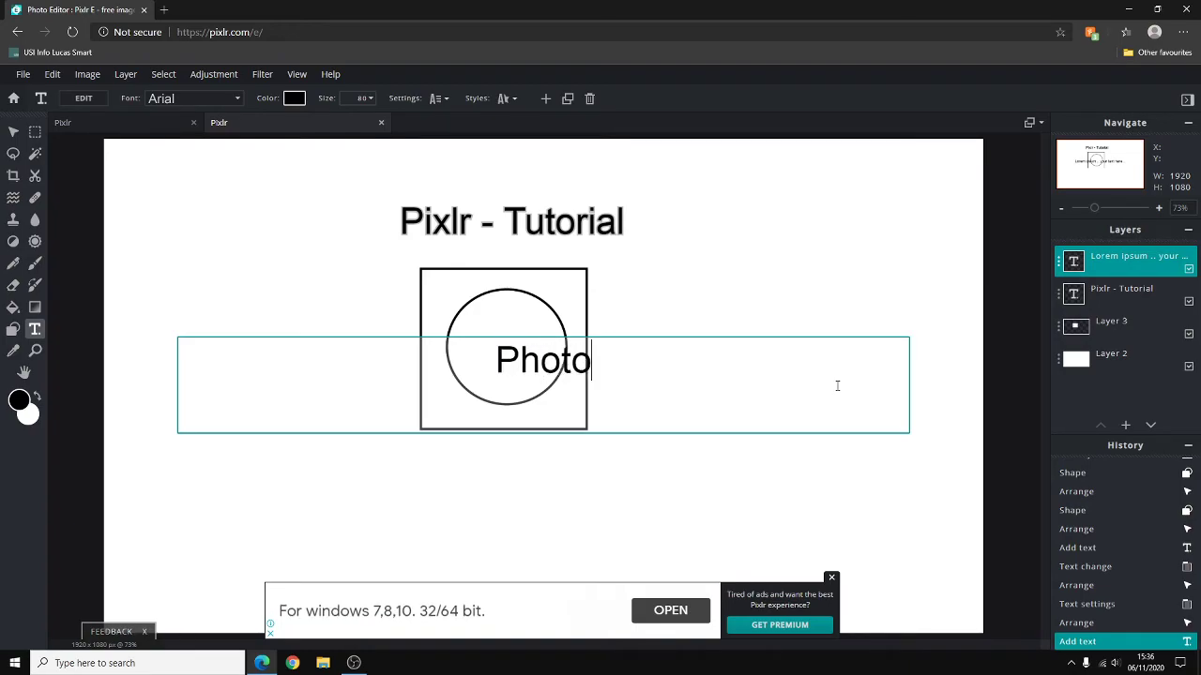
text(shop)
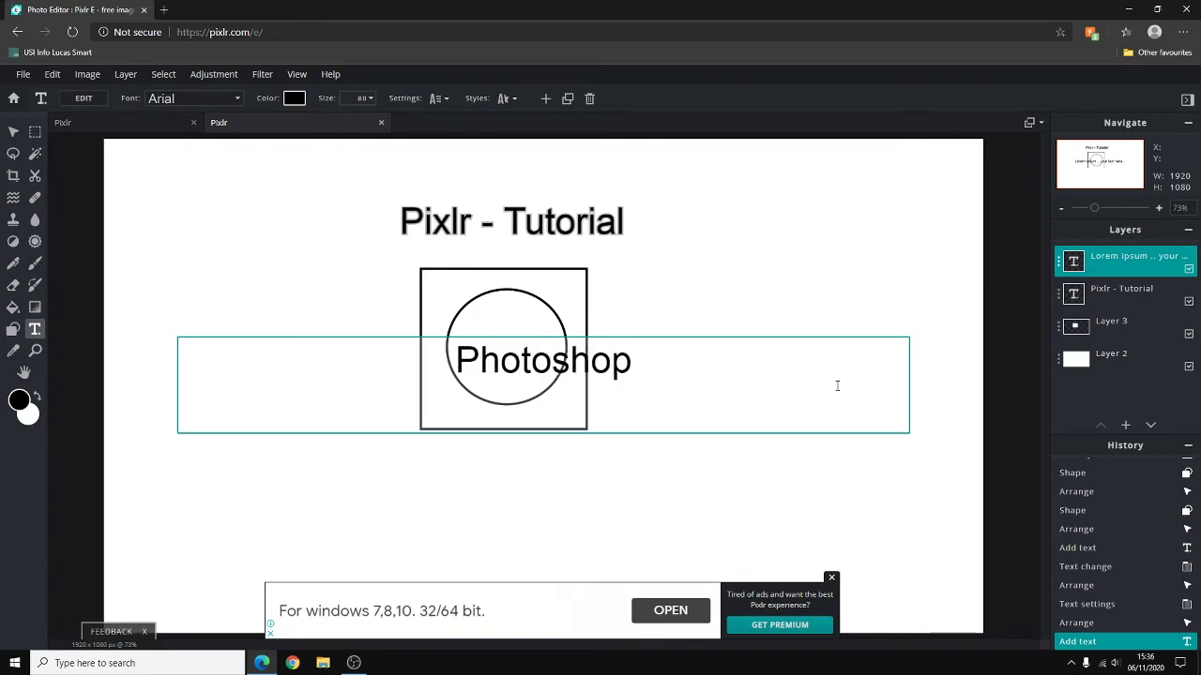
text( Alternative)
click(201, 252)
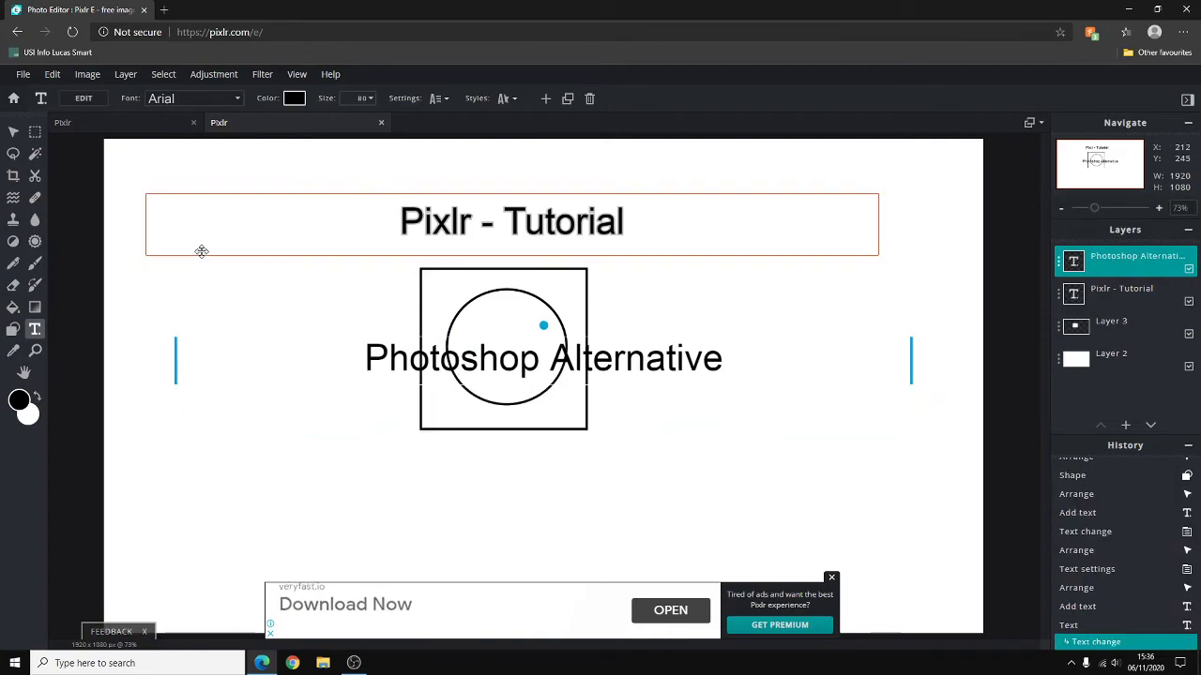
- Move the "Photoshop Alternative" text just below the square and dismiss the advert covering the canvas
drag(413, 364, 399, 562)
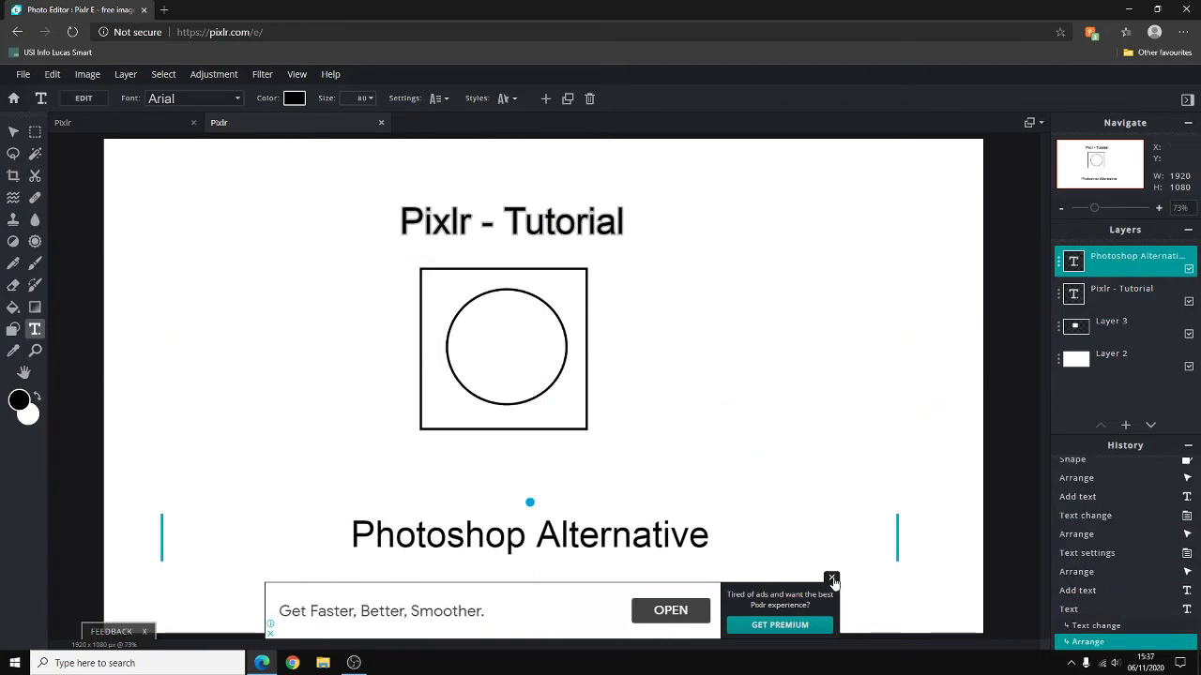
click(832, 579)
drag(689, 539, 679, 503)
click(585, 365)
click(606, 369)
click(619, 398)
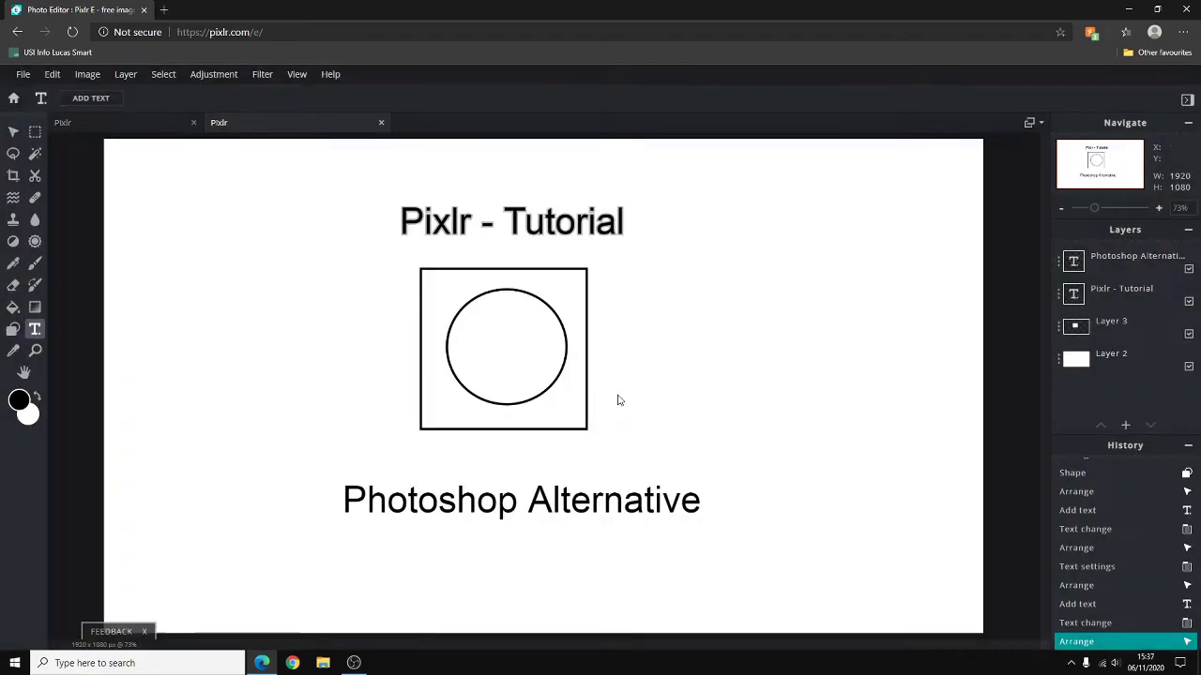
- Move the square and circle together slightly down and right so they sit between the two lines of text
click(13, 132)
drag(534, 362, 546, 372)
click(978, 323)
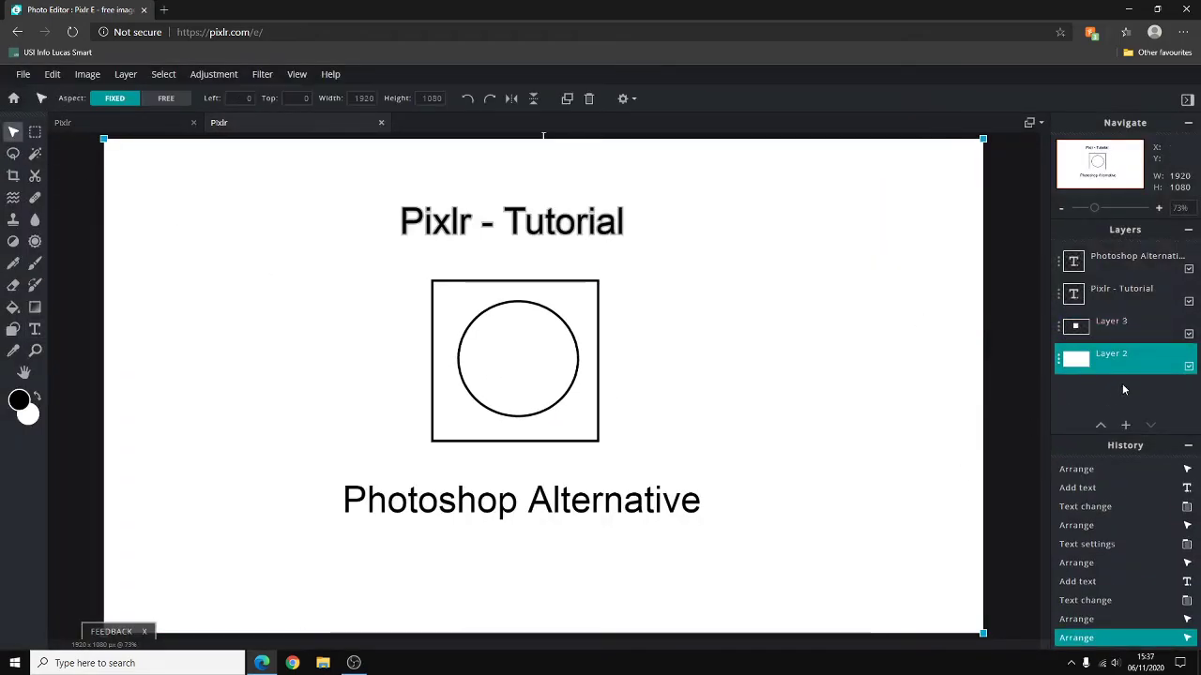